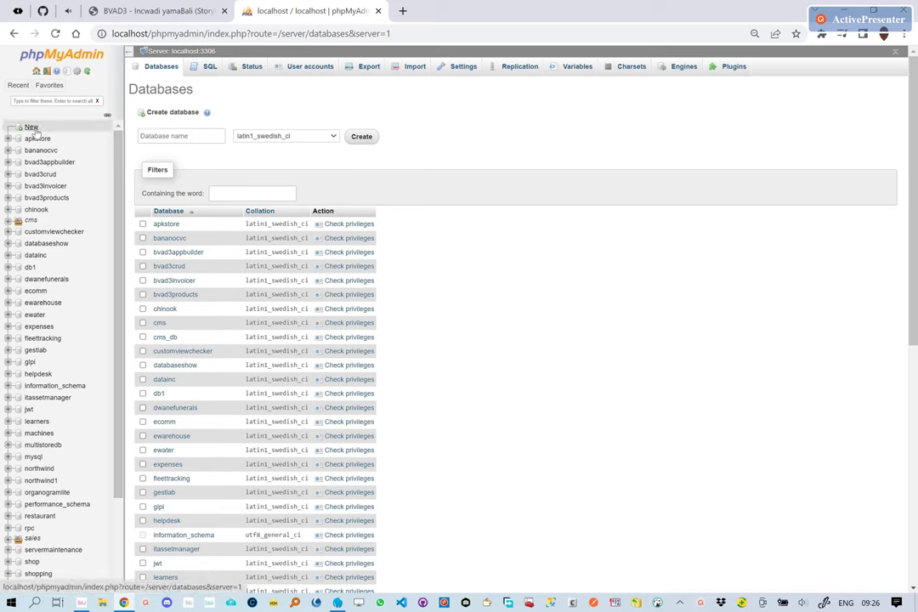
- Create a new database named projectmanager
{"action": "left_click", "coordinate": [31, 128]}
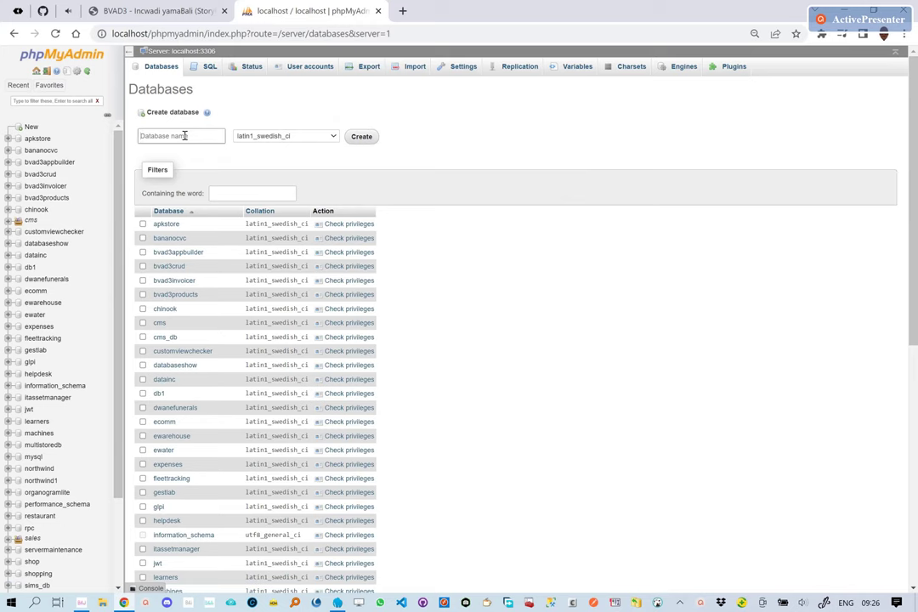
{"action": "left_click", "coordinate": [184, 135]}
{"action": "type", "text": "projectmanager"}
{"action": "left_click", "coordinate": [361, 136]}
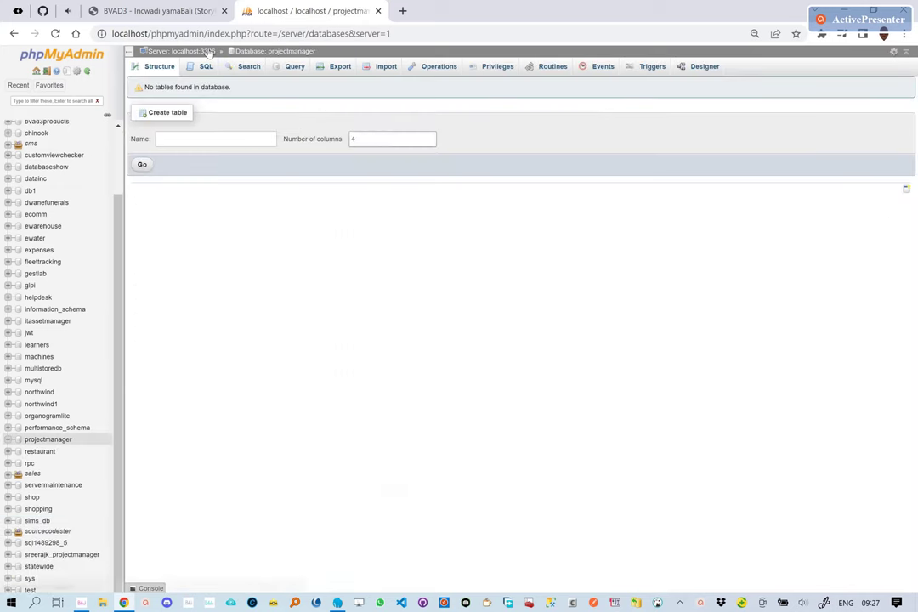
- Switch to the BVAD3 StoryBook and start a new app named pm with the project title Project Manager
{"action": "left_click", "coordinate": [181, 13]}
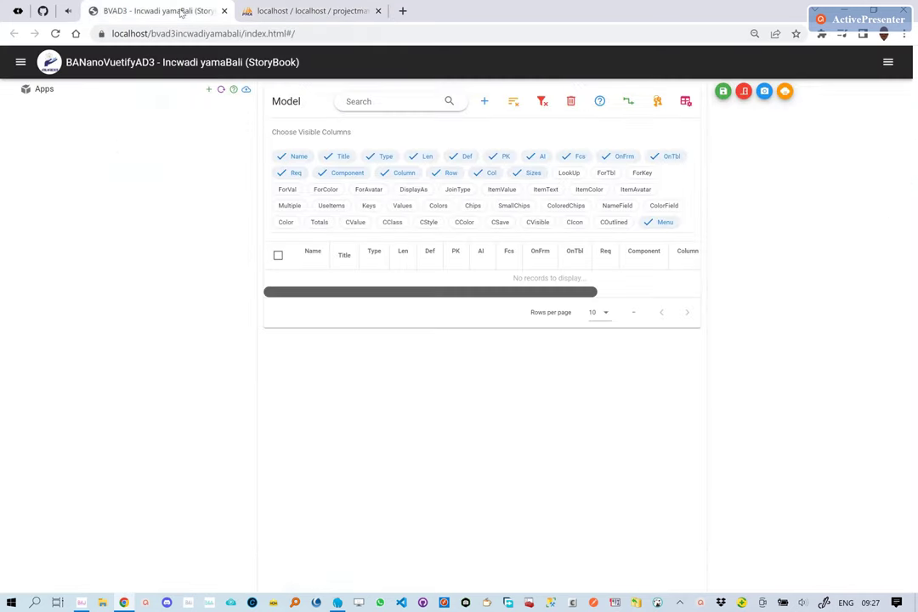
{"action": "left_click", "coordinate": [209, 90]}
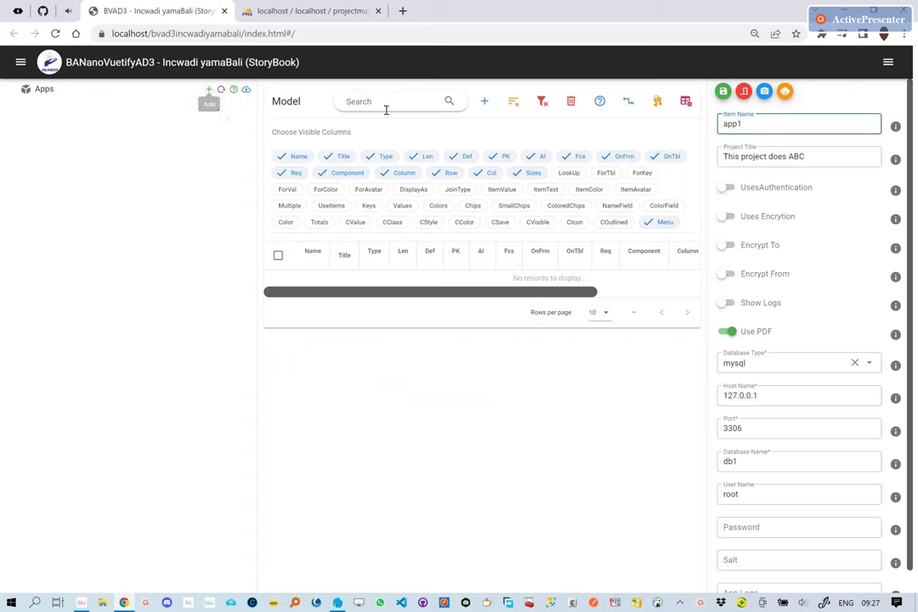
{"action": "double_click", "coordinate": [737, 126]}
{"action": "type", "text": "pm"}
{"action": "key", "text": "Tab"}
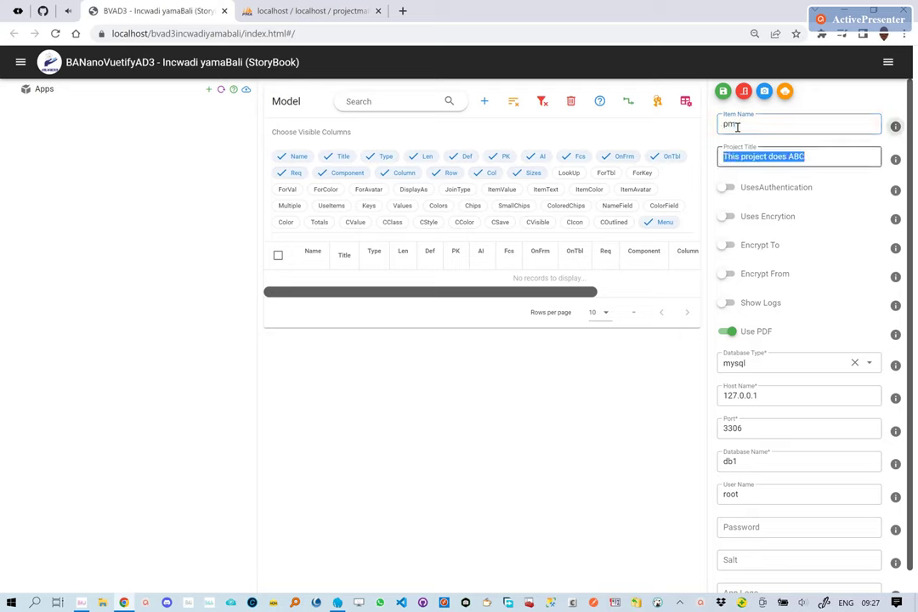
{"action": "type", "text": "Project"}
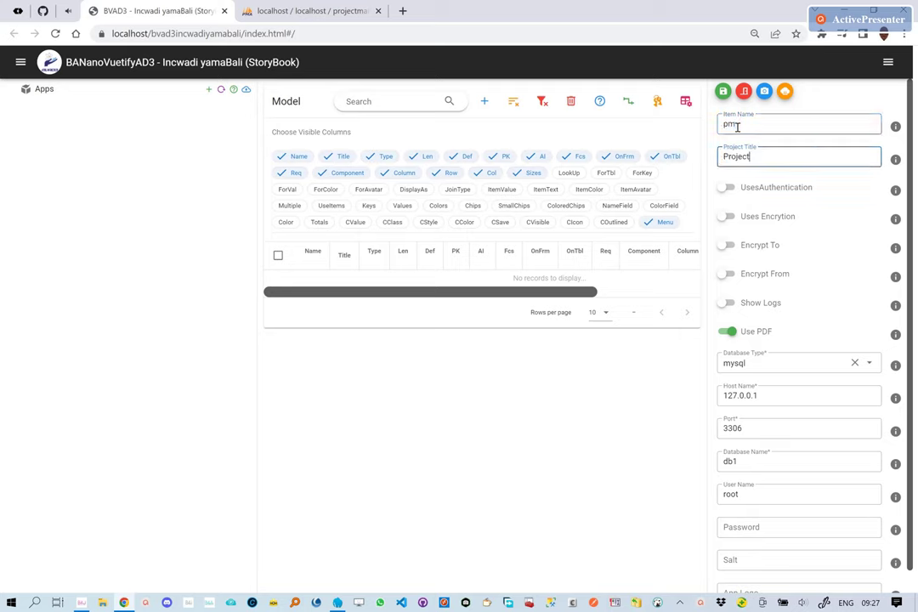
{"action": "type", "text": " Manager"}
- Set the app's database name to projectmanager and save the app
{"action": "double_click", "coordinate": [750, 460]}
{"action": "type", "text": "pr"}
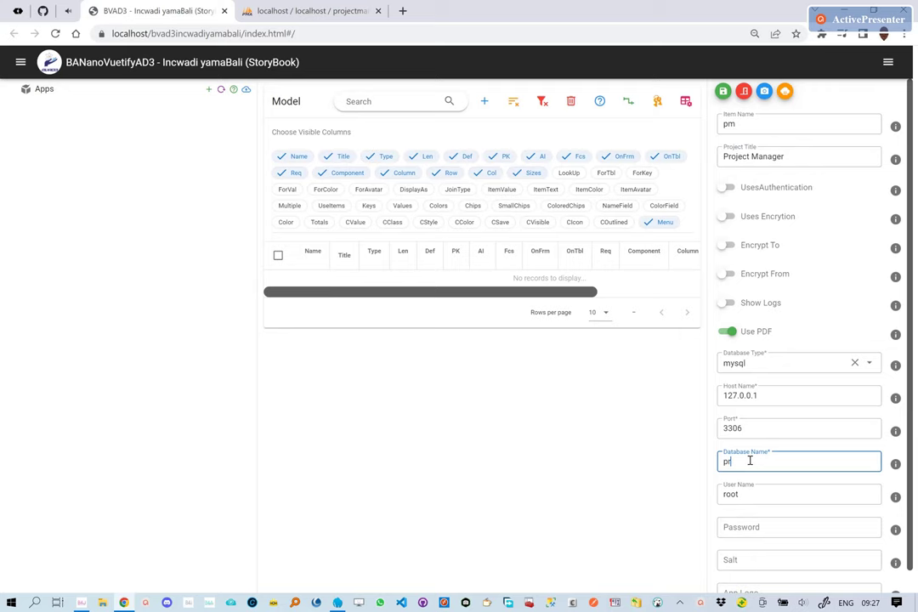
{"action": "type", "text": "ojectmanager"}
{"action": "left_click", "coordinate": [724, 91]}
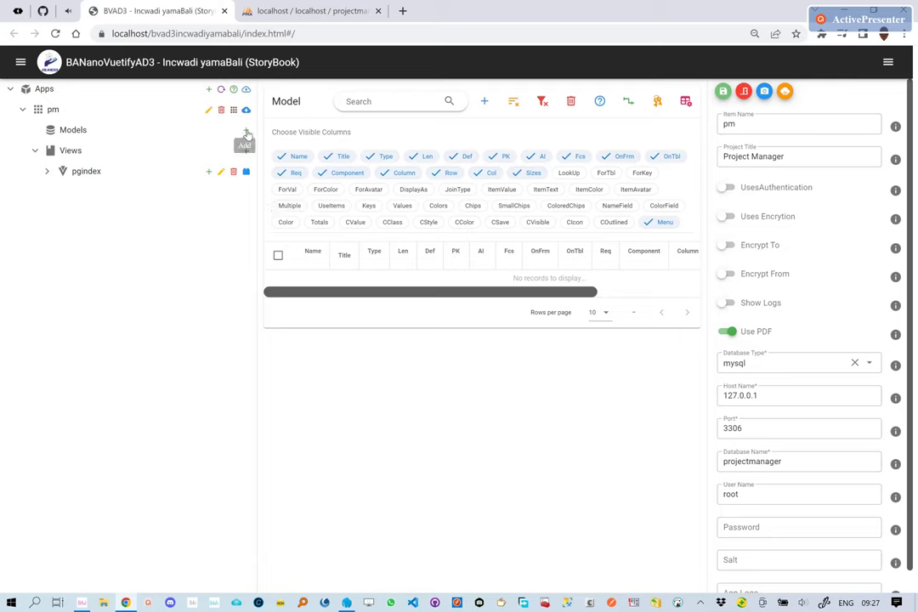
- Add a new model to the pm app, named project_types with the alias pt
{"action": "left_click", "coordinate": [246, 135]}
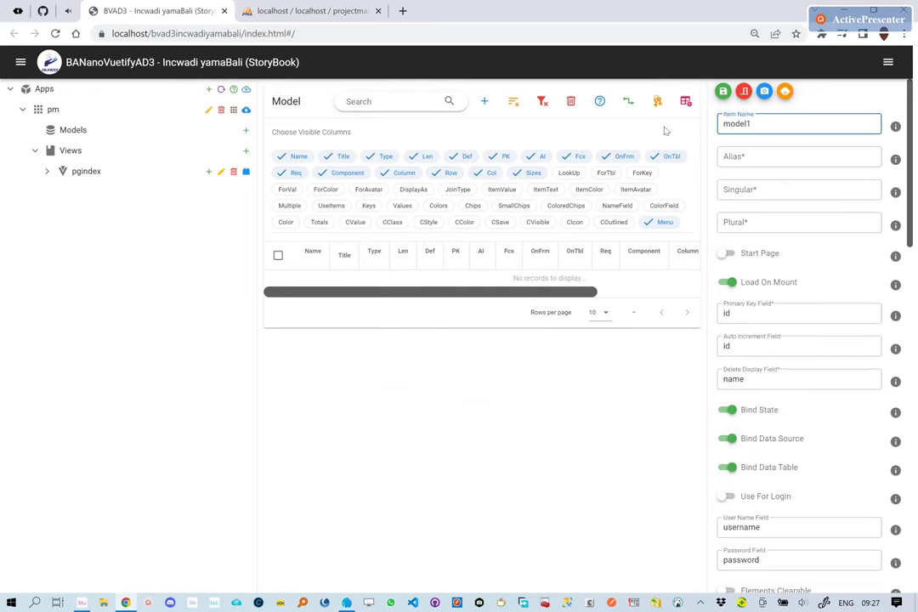
{"action": "double_click", "coordinate": [736, 124]}
{"action": "type", "text": "project_types"}
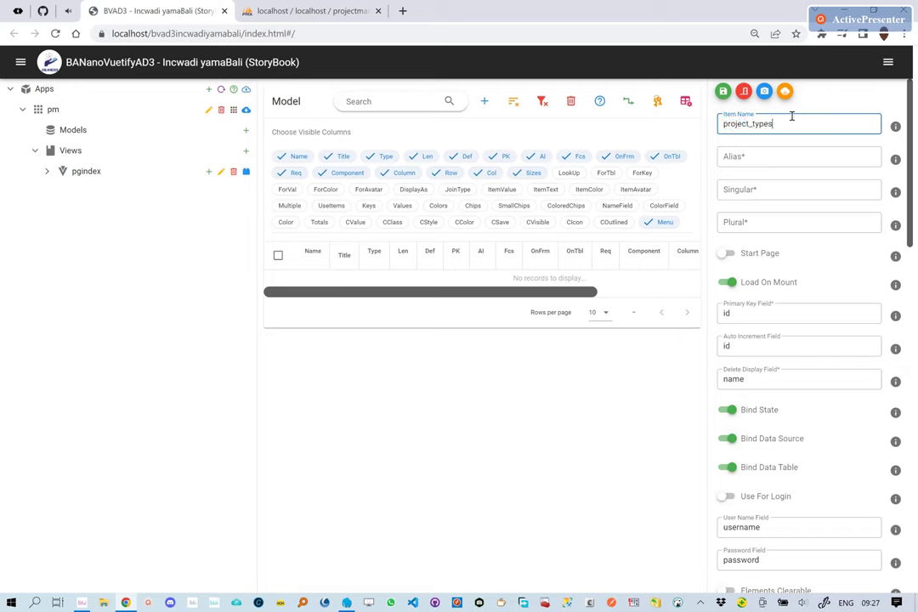
{"action": "left_click", "coordinate": [762, 159]}
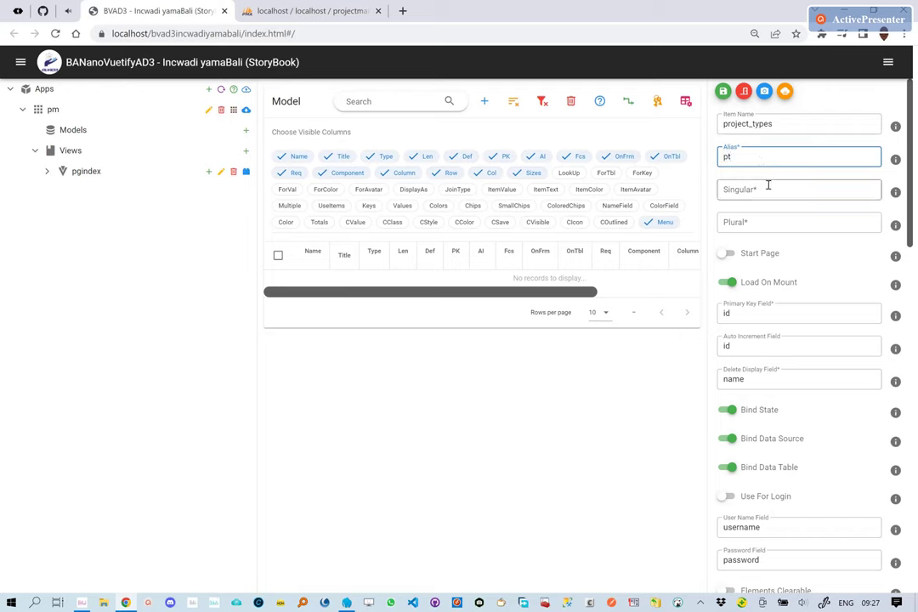
- Set the model's singular name to Project Type and its plural name to Project Types
{"action": "left_click", "coordinate": [764, 189]}
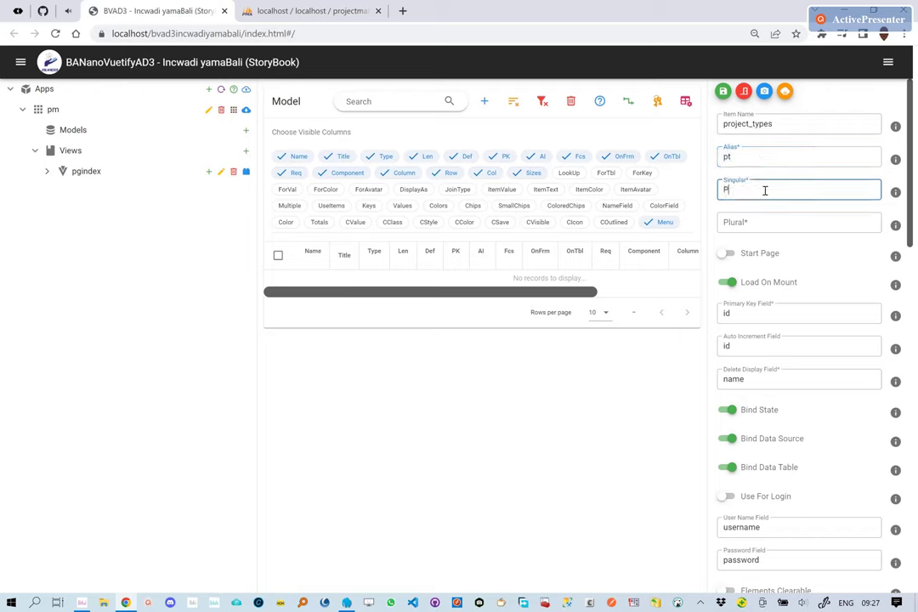
{"action": "type", "text": "Project Type"}
{"action": "left_click", "coordinate": [759, 222]}
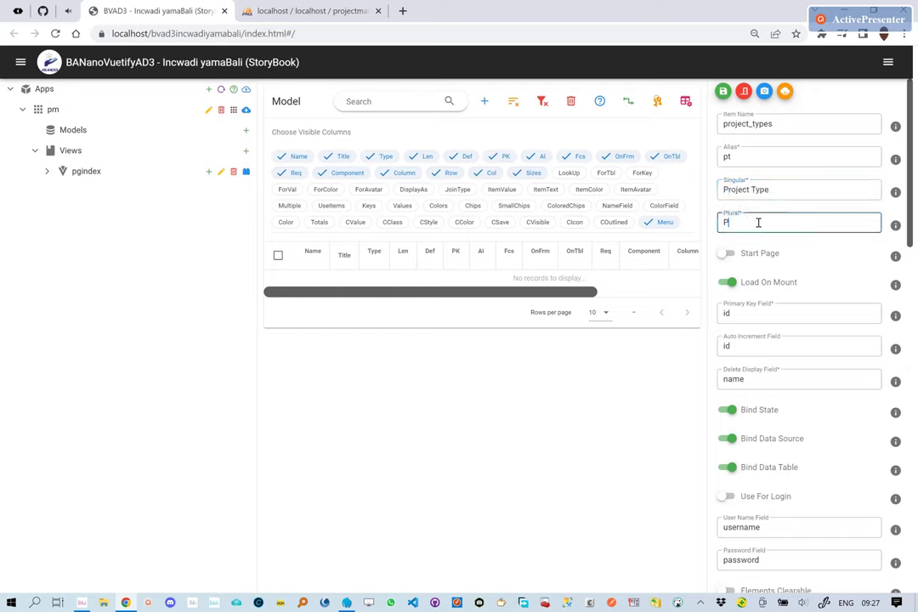
{"action": "type", "text": "Project Types"}
{"action": "key", "text": "Tab"}
- Make the project_types model the start page and save the model
{"action": "left_click", "coordinate": [734, 260]}
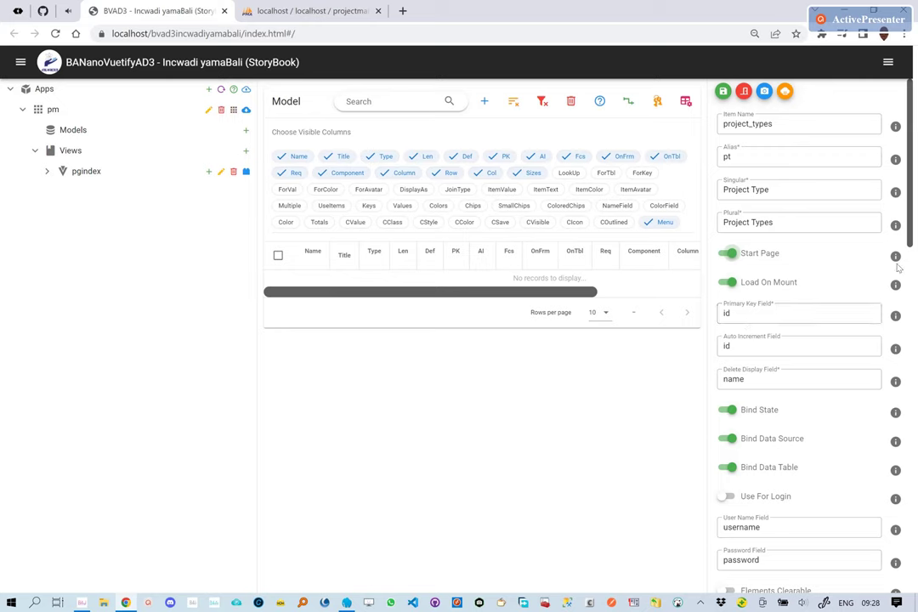
{"action": "left_click_drag", "start_coordinate": [911, 244], "coordinate": [735, 106]}
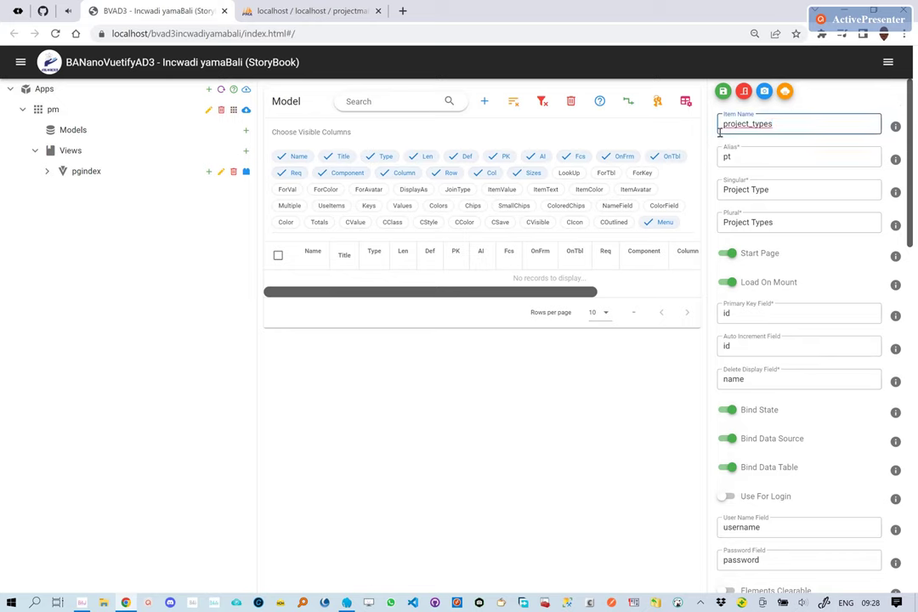
{"action": "left_click", "coordinate": [723, 92]}
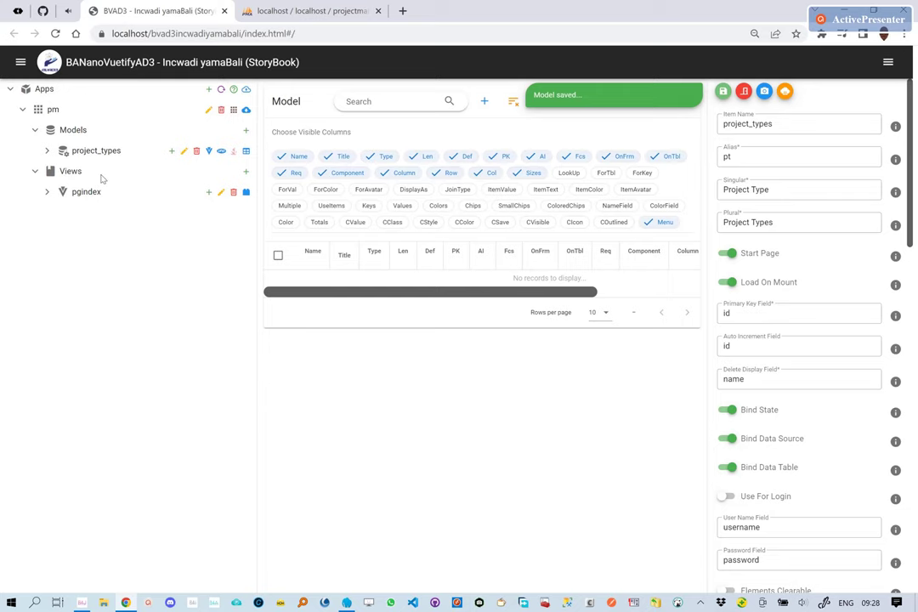
- Open the project_types schema and add a field named color
{"action": "left_click", "coordinate": [243, 151]}
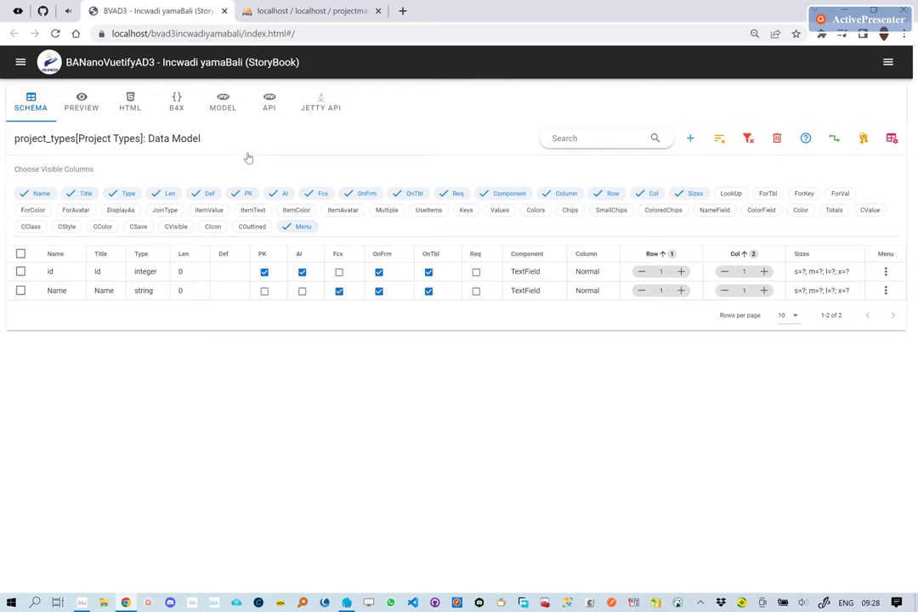
{"action": "left_click", "coordinate": [691, 140]}
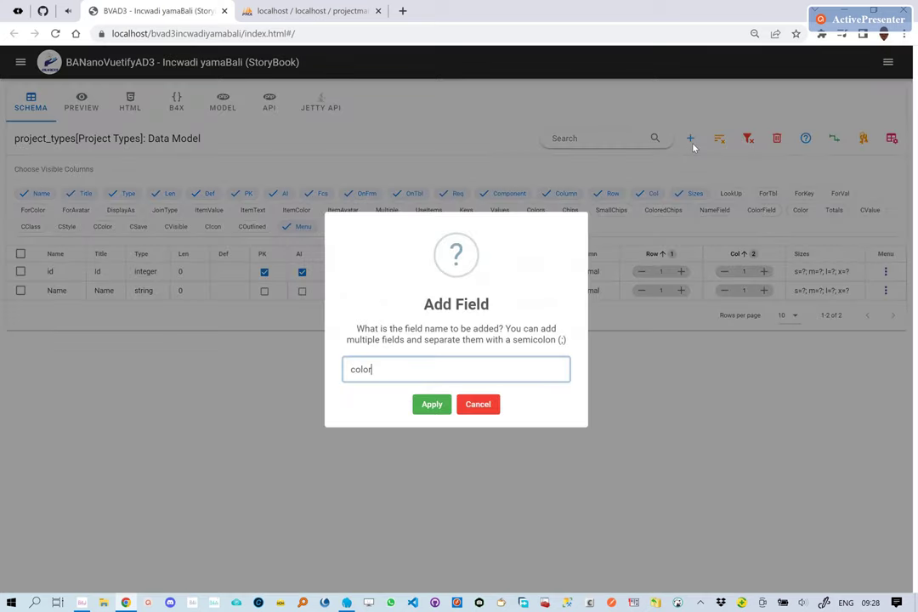
{"action": "left_click", "coordinate": [434, 405]}
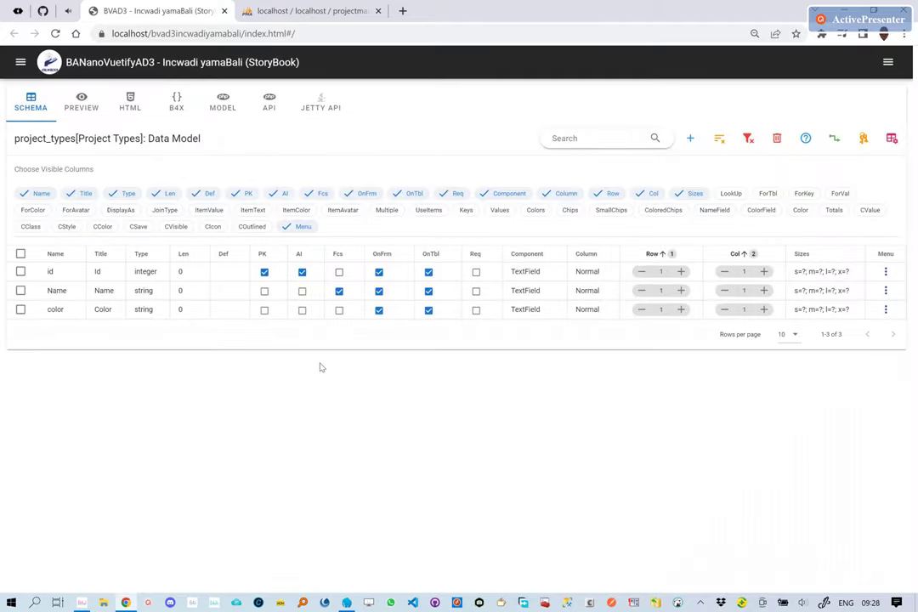
- Exclude the id field from the form and table, and mark the Name and color fields as required
{"action": "left_click", "coordinate": [380, 272]}
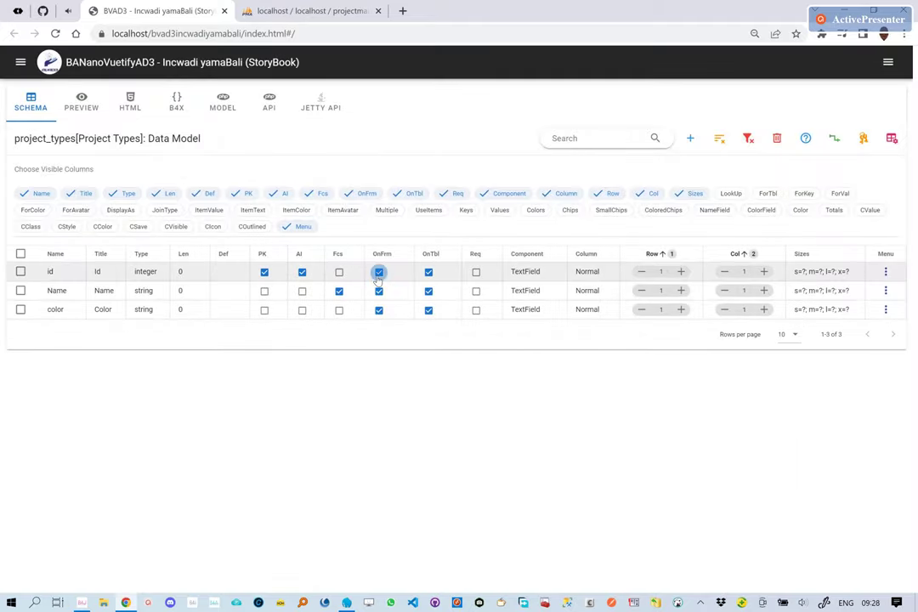
{"action": "left_click", "coordinate": [428, 272]}
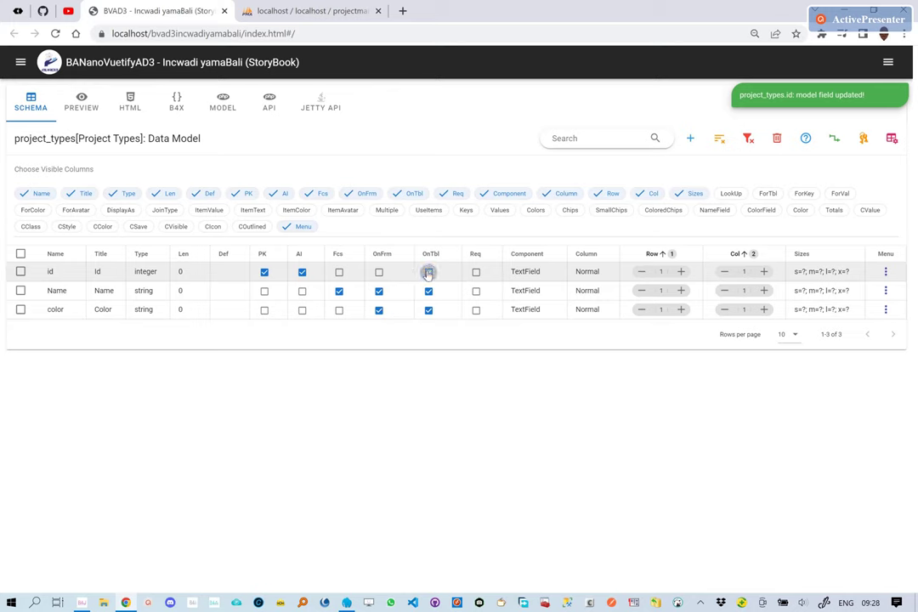
{"action": "left_click", "coordinate": [477, 291]}
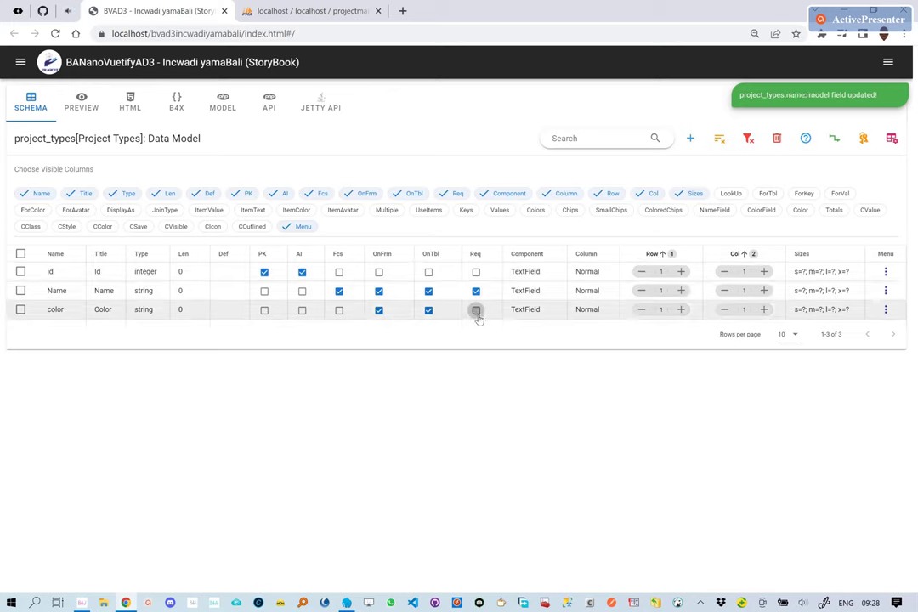
{"action": "left_click", "coordinate": [476, 311]}
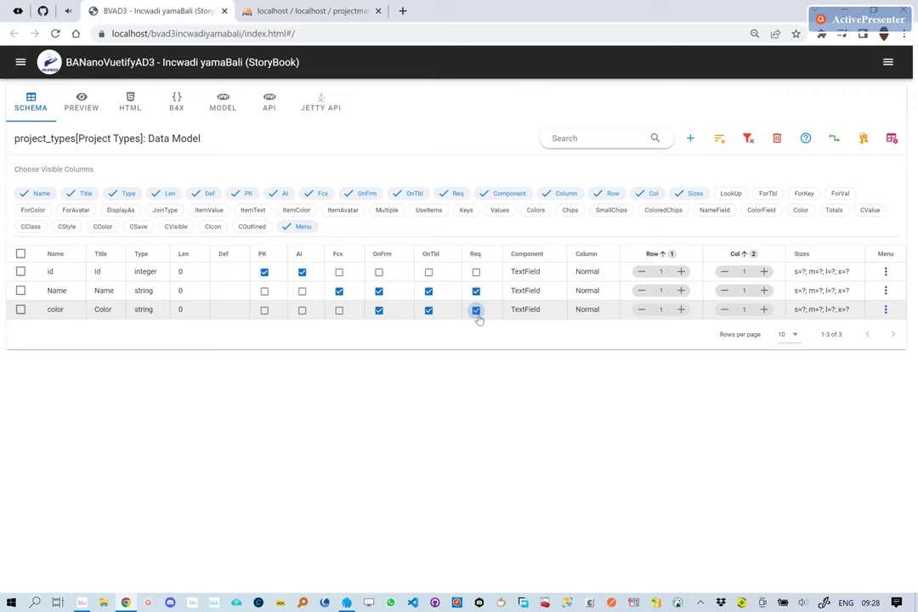
- Set the table column type of the Name field to TextField and save it
{"action": "left_click", "coordinate": [586, 291]}
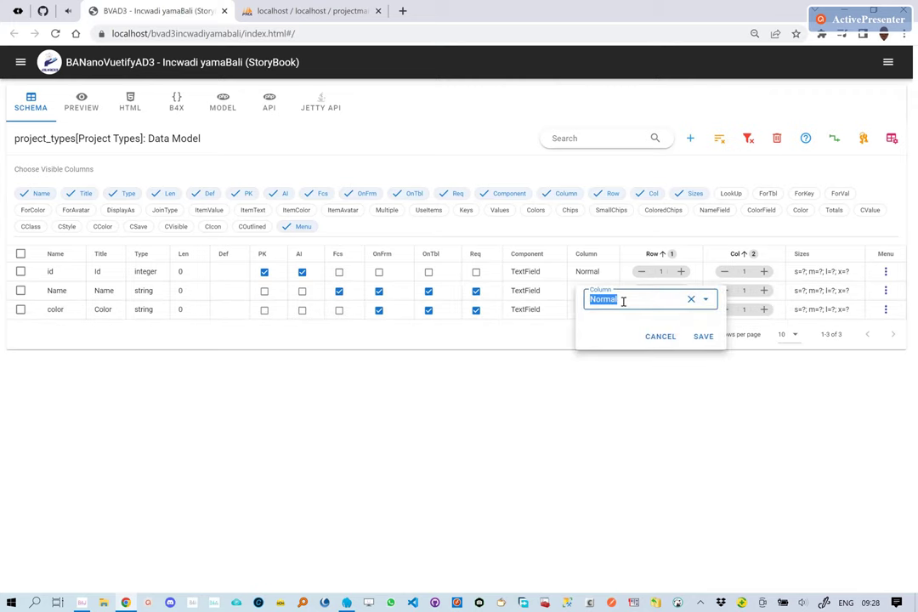
{"action": "type", "text": "Test"}
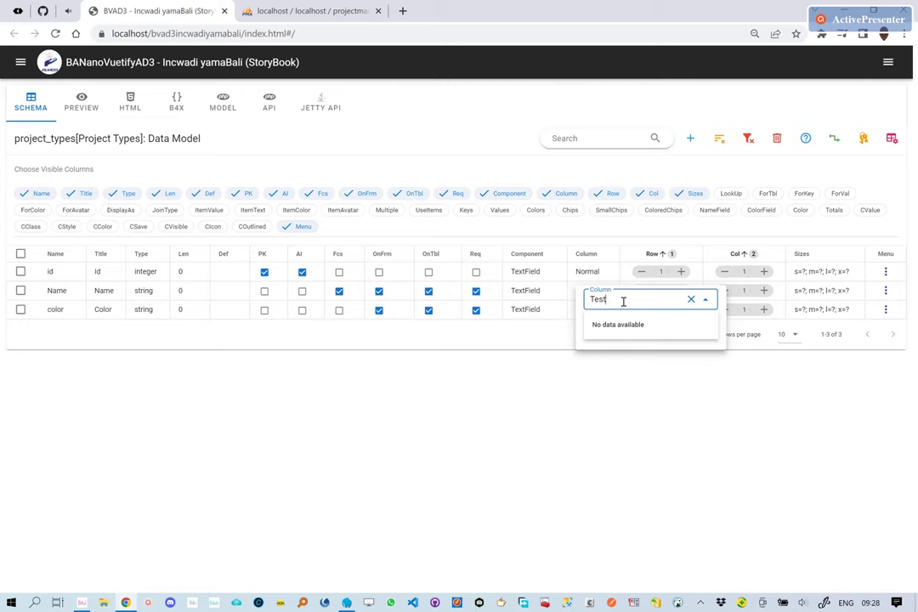
{"action": "key", "text": "BackSpace"}
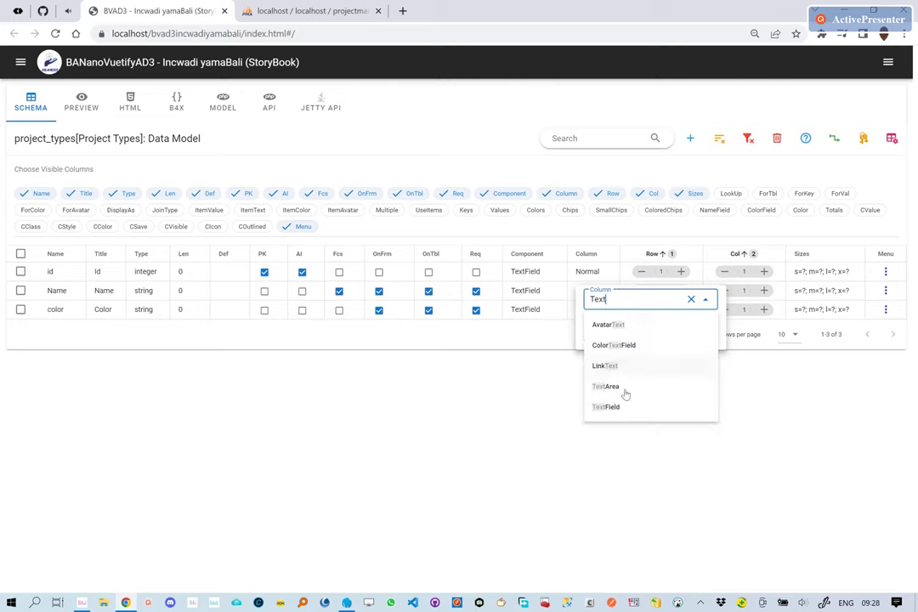
{"action": "left_click", "coordinate": [626, 408]}
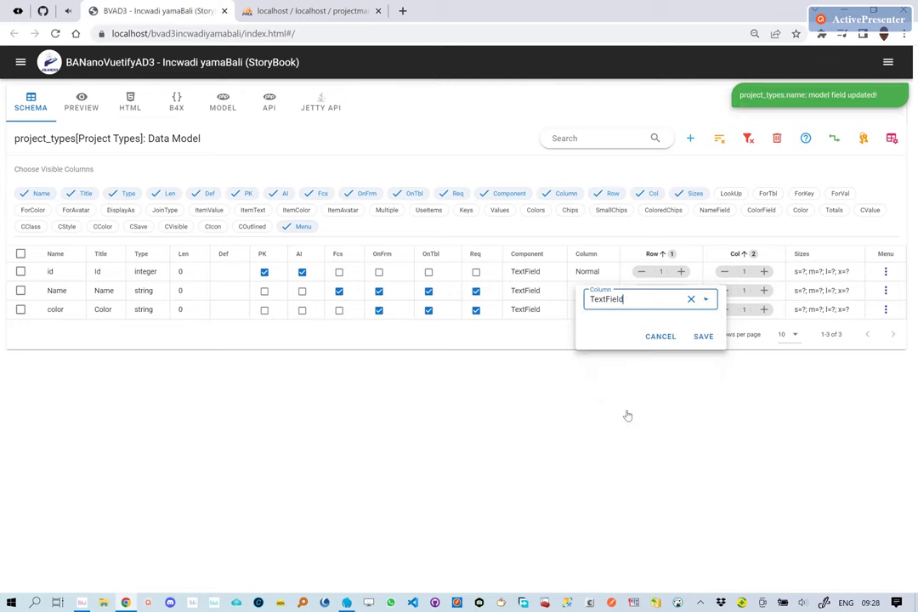
{"action": "left_click", "coordinate": [699, 338]}
- Set the table column type of the color field to TextField and save it
{"action": "left_click", "coordinate": [588, 311]}
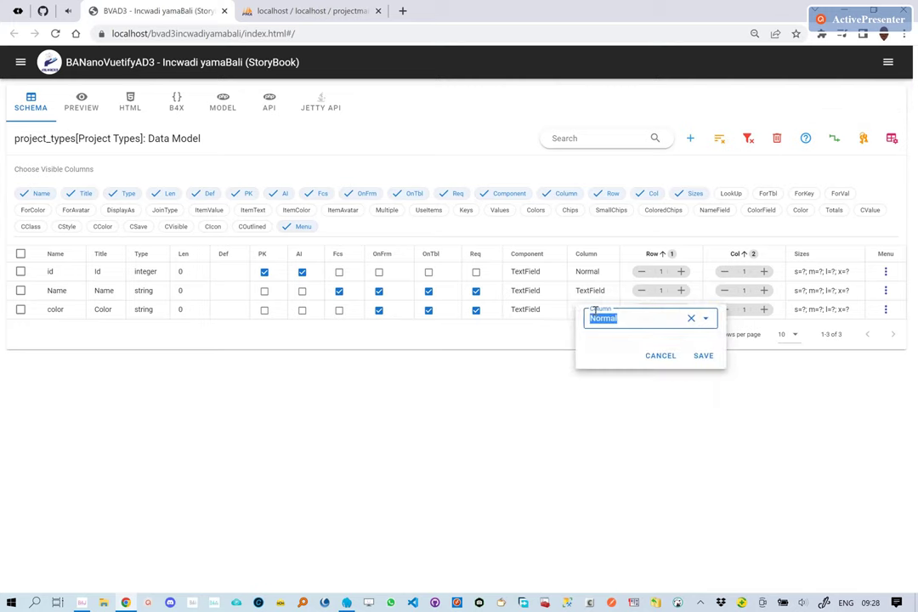
{"action": "type", "text": "Text"}
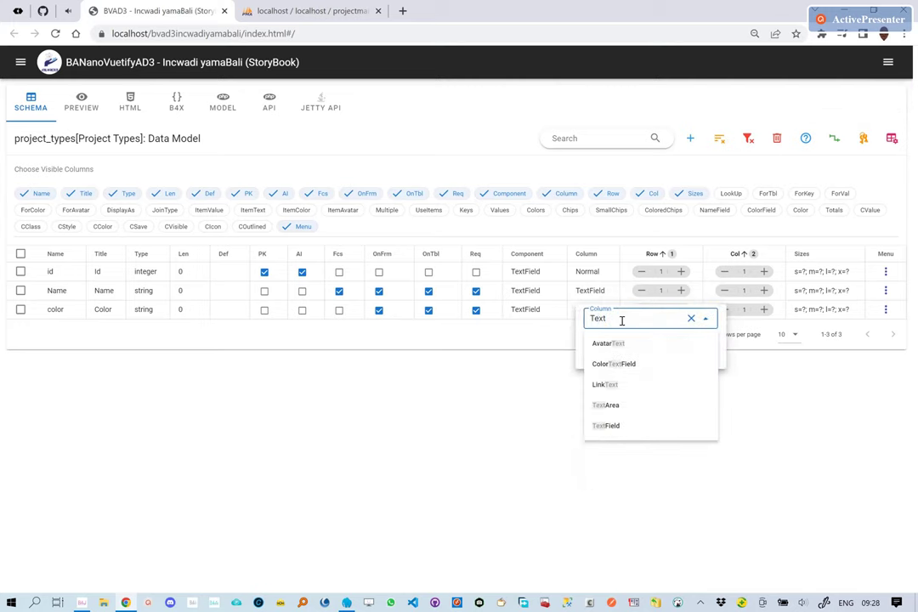
{"action": "type", "text": "Field"}
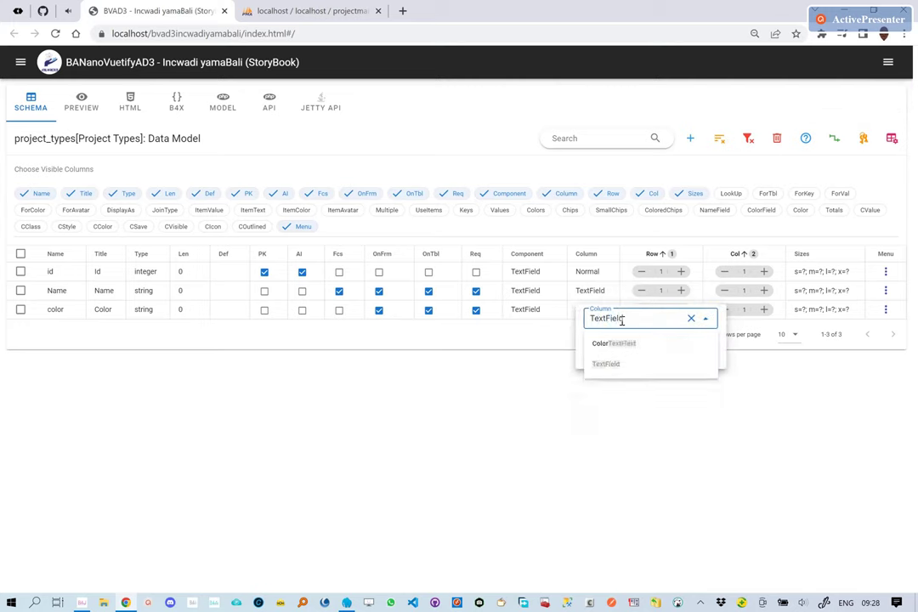
{"action": "left_click", "coordinate": [619, 369]}
{"action": "left_click", "coordinate": [709, 362]}
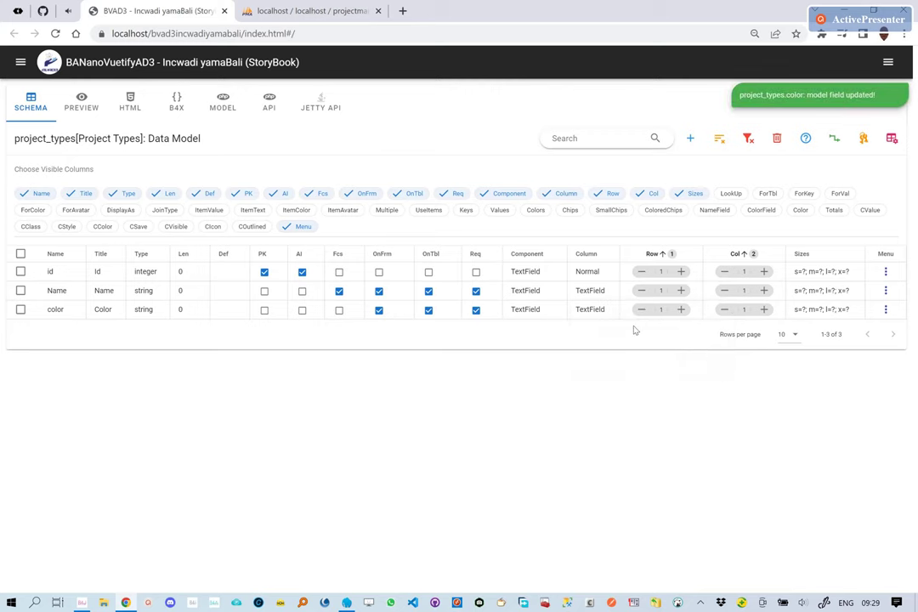
- Place the Name and color fields on form row 2, with color in column 2
{"action": "left_click", "coordinate": [681, 291]}
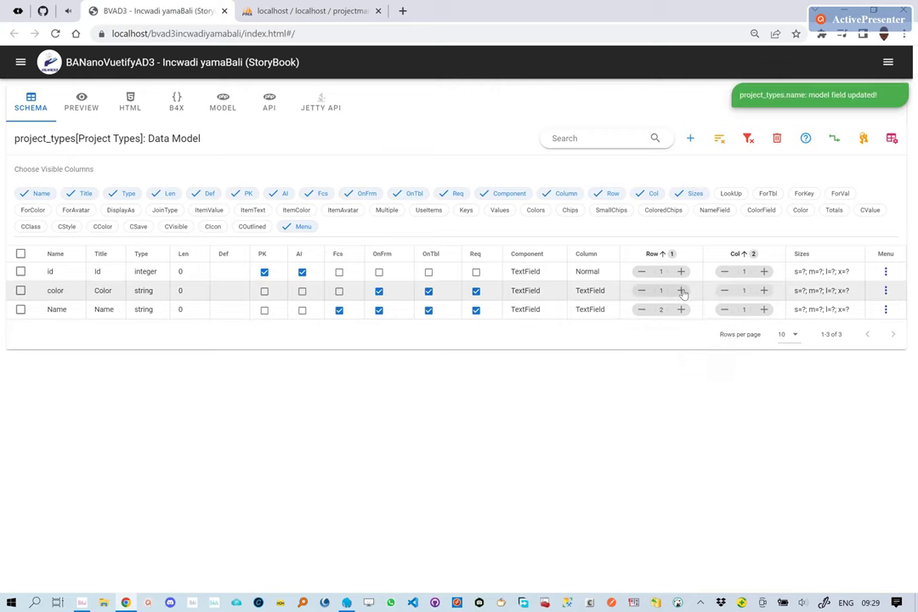
{"action": "left_click", "coordinate": [681, 291]}
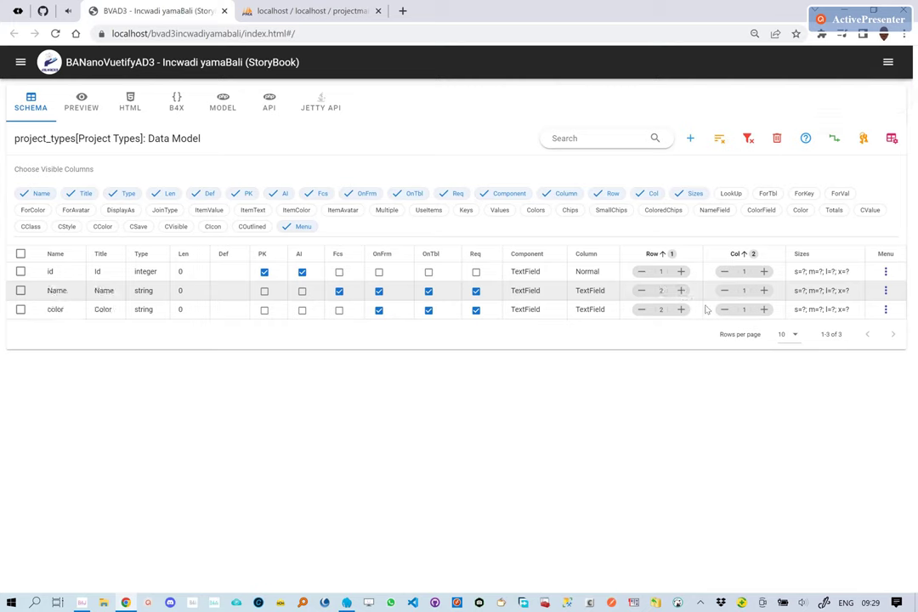
{"action": "left_click", "coordinate": [763, 309]}
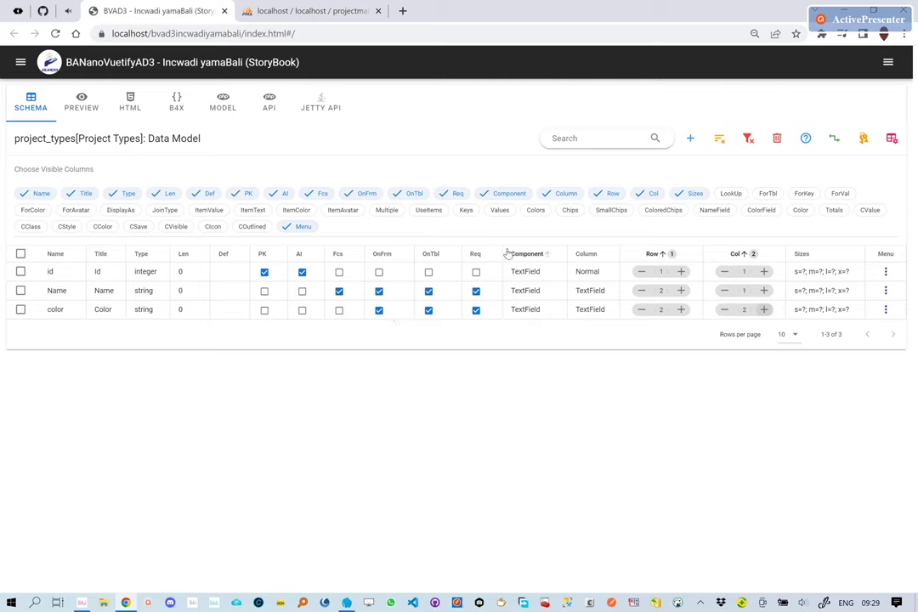
- Review the project_types schema's foreign-key, own-key and remaining column sets, then restore the default column set
{"action": "left_click", "coordinate": [835, 140]}
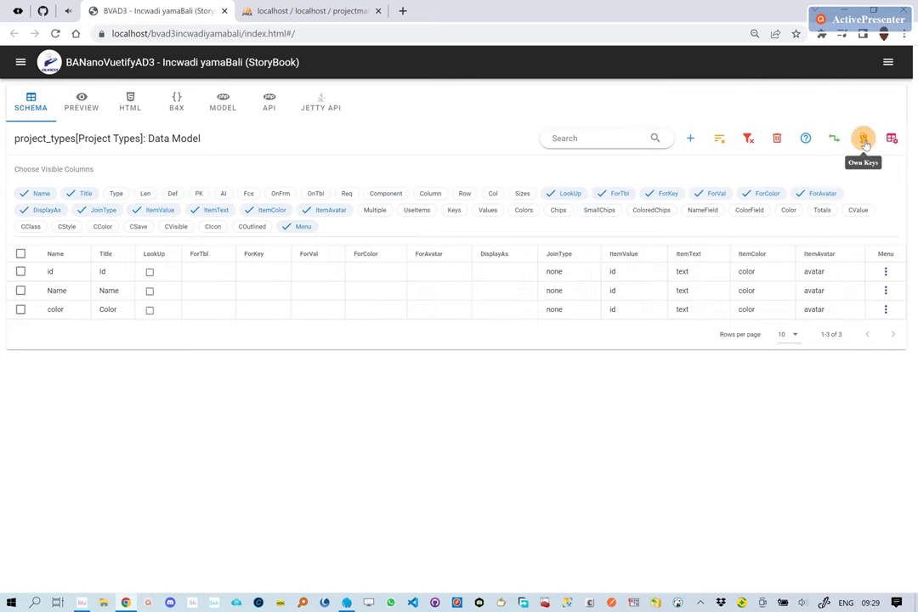
{"action": "left_click", "coordinate": [864, 140]}
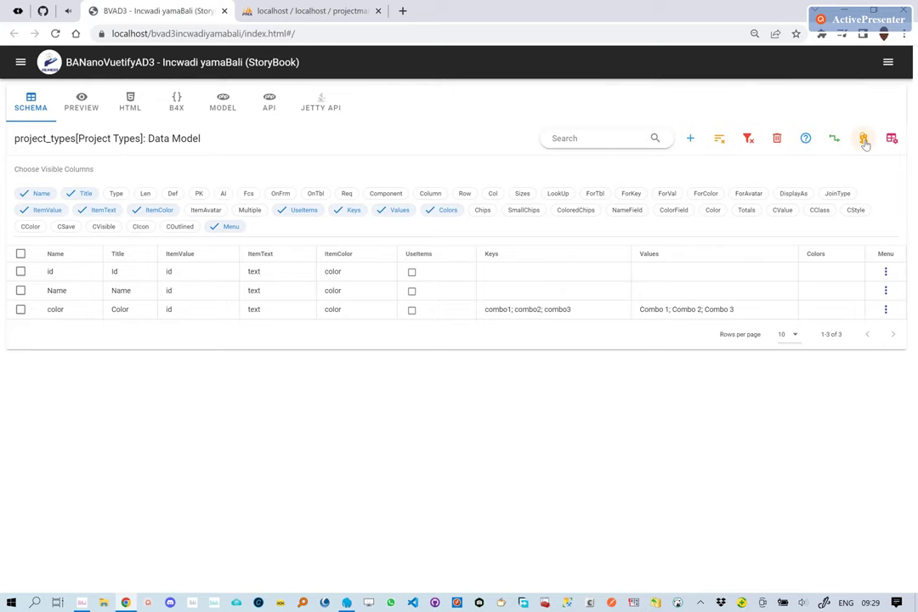
{"action": "left_click", "coordinate": [892, 139]}
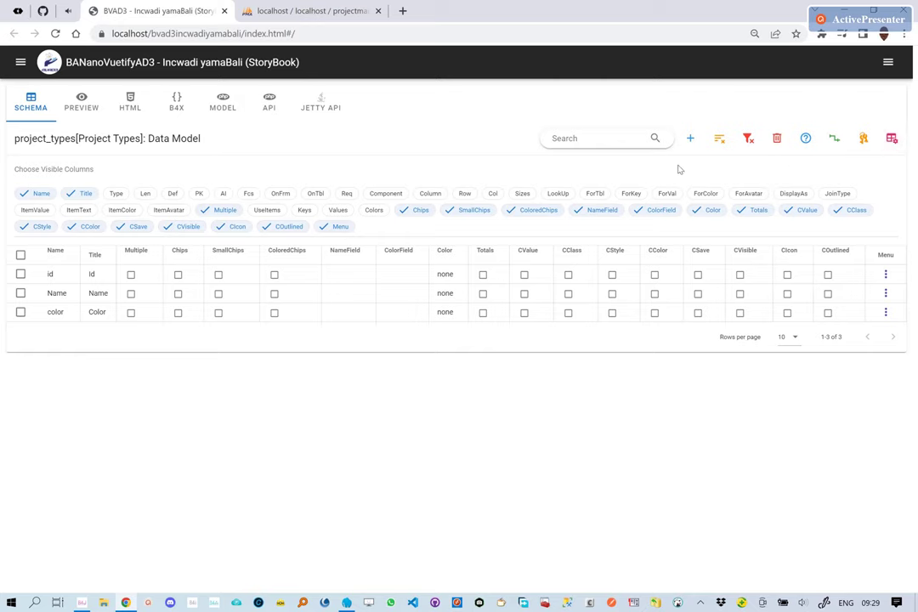
{"action": "left_click", "coordinate": [748, 140]}
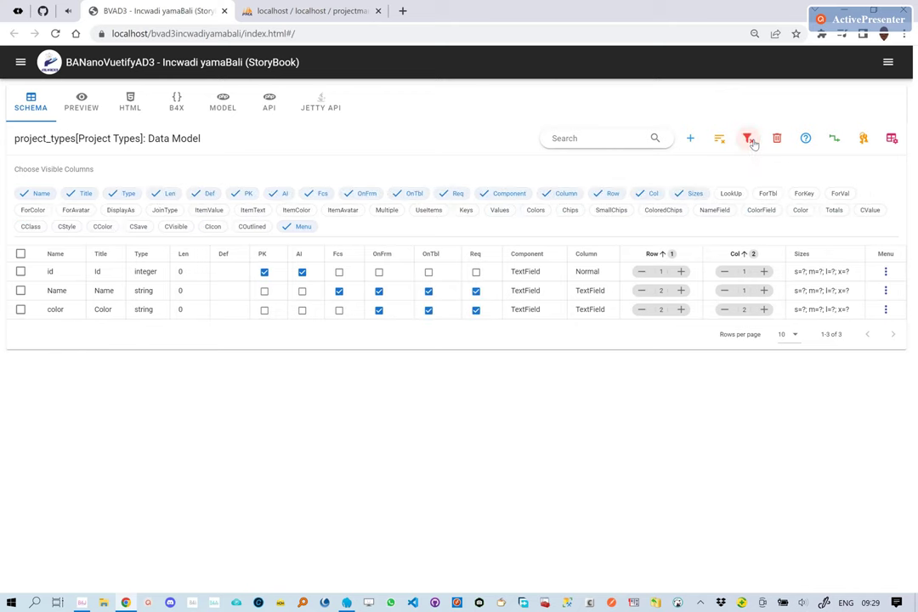
- Refresh the apps tree and expand the project_types model to list its fields
{"action": "left_click", "coordinate": [20, 62]}
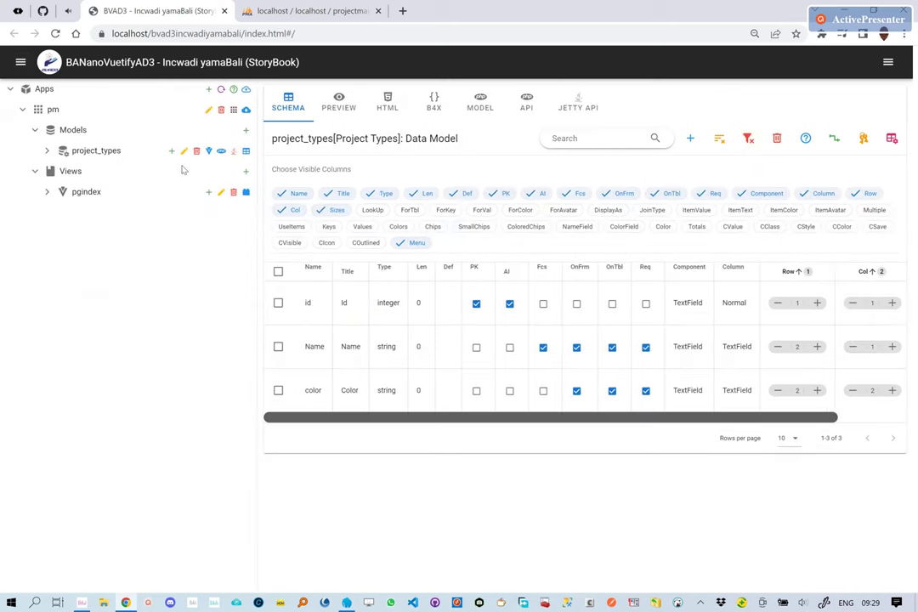
{"action": "left_click", "coordinate": [46, 152]}
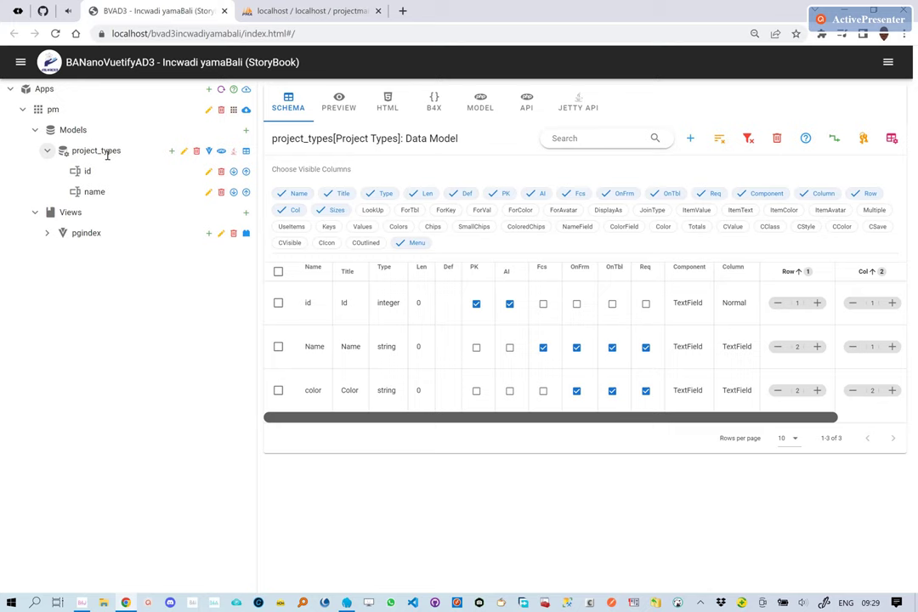
{"action": "left_click", "coordinate": [221, 90]}
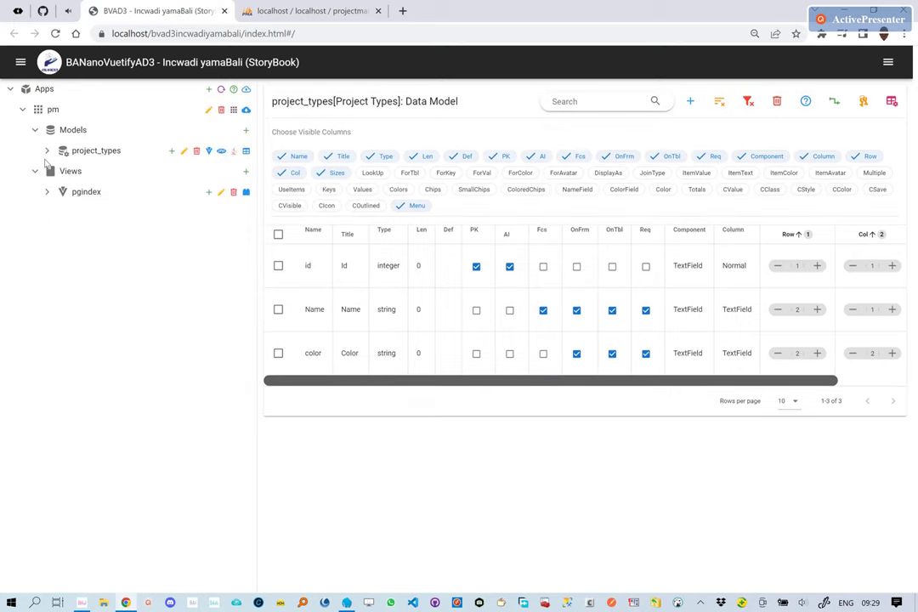
{"action": "left_click", "coordinate": [47, 152]}
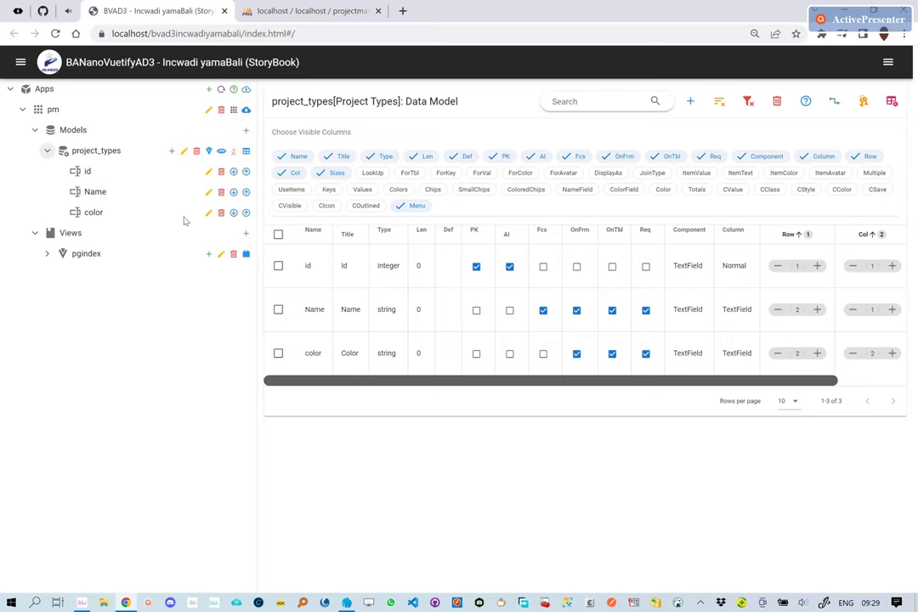
- Preview the project_types form and create the model's PHP class code
{"action": "left_click", "coordinate": [185, 152]}
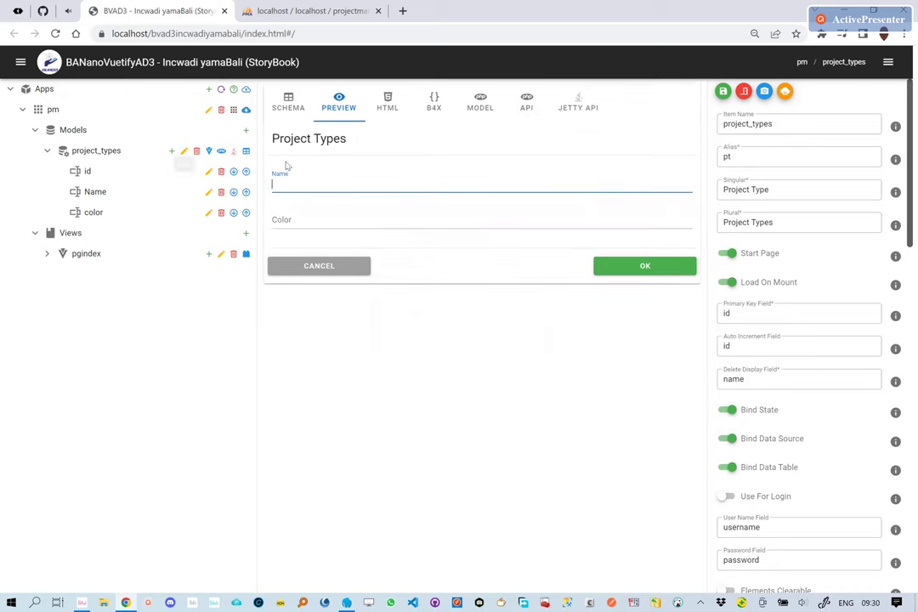
{"action": "left_click", "coordinate": [308, 219]}
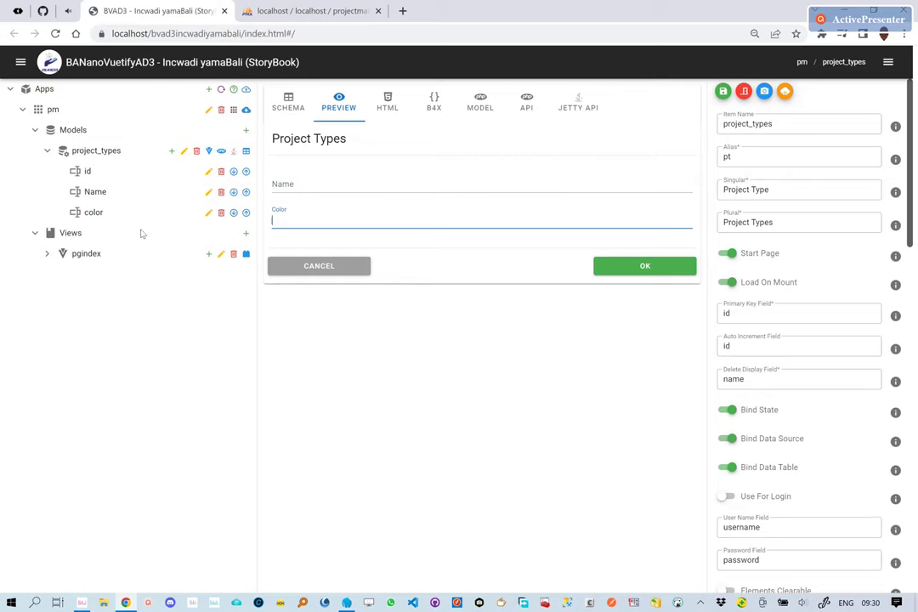
{"action": "left_click", "coordinate": [221, 151]}
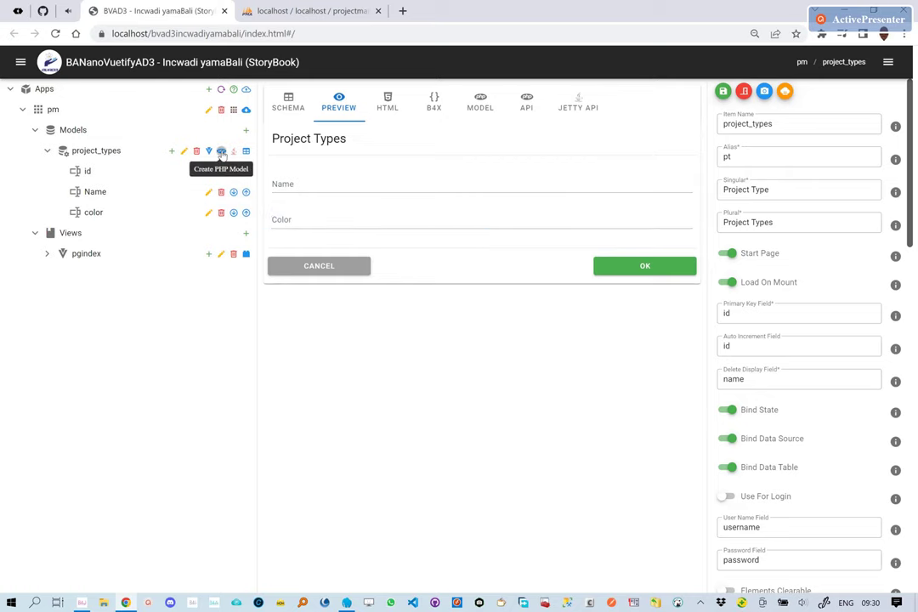
{"action": "left_click", "coordinate": [221, 151]}
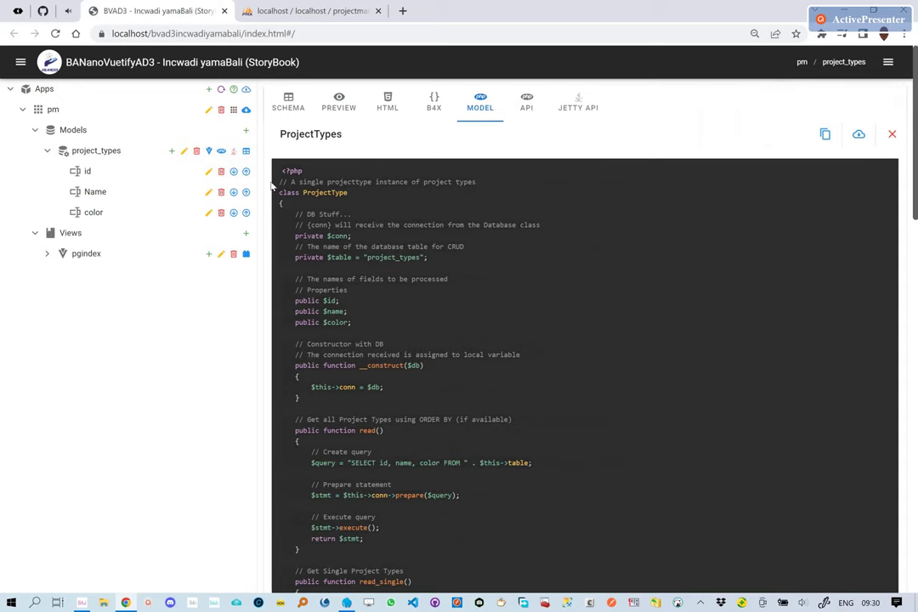
- Convert the project_types model to a page and build the pm app's project source
{"action": "left_click", "coordinate": [208, 152]}
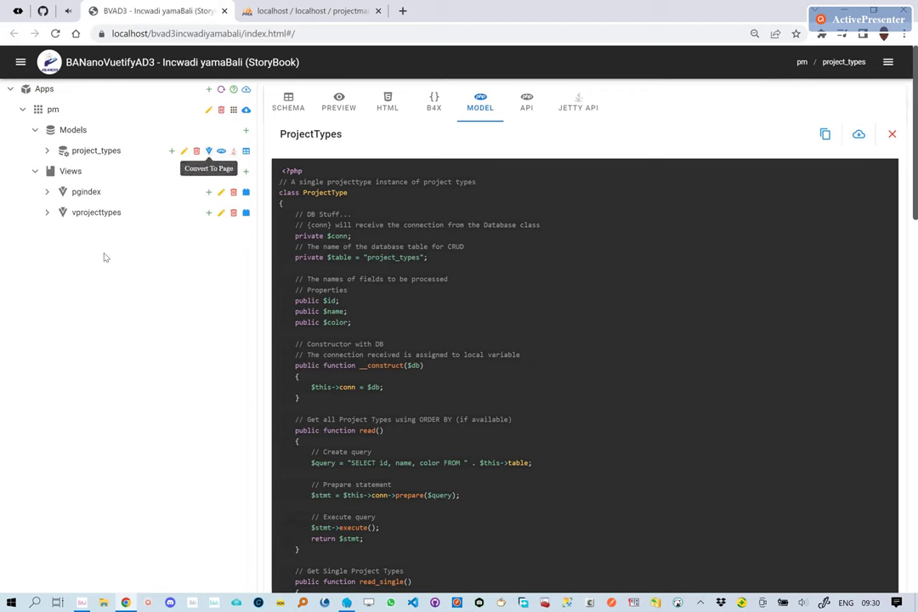
{"action": "left_click", "coordinate": [47, 212]}
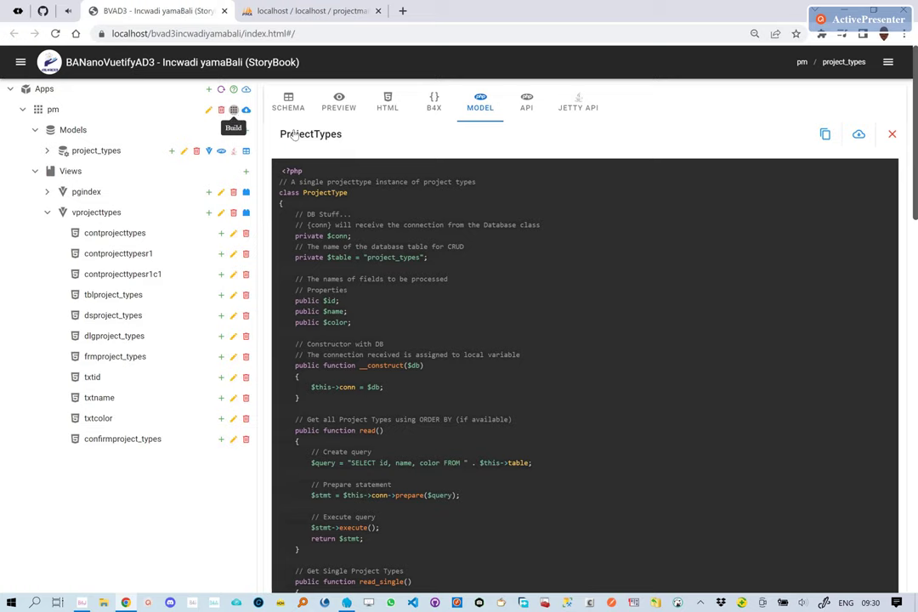
{"action": "left_click", "coordinate": [233, 112]}
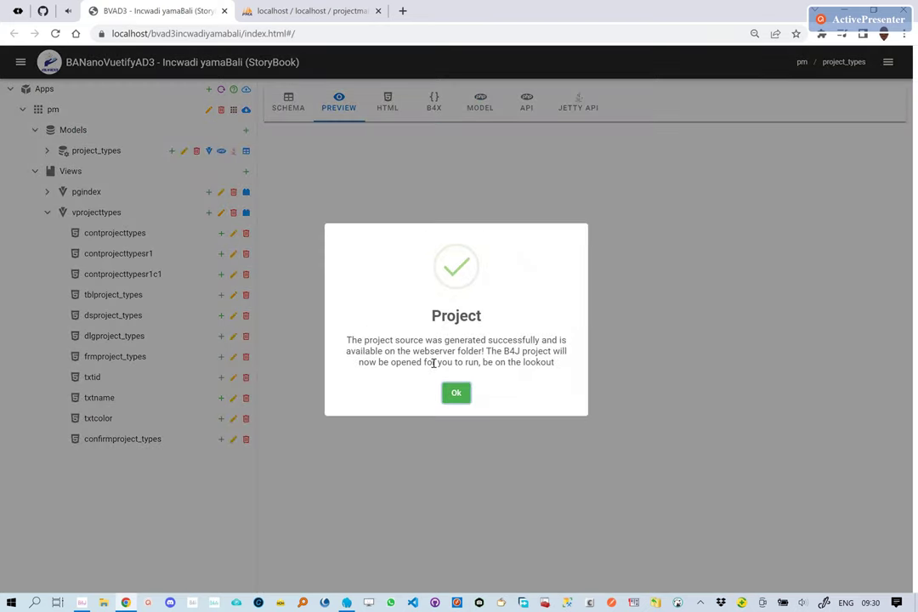
{"action": "left_click", "coordinate": [455, 394]}
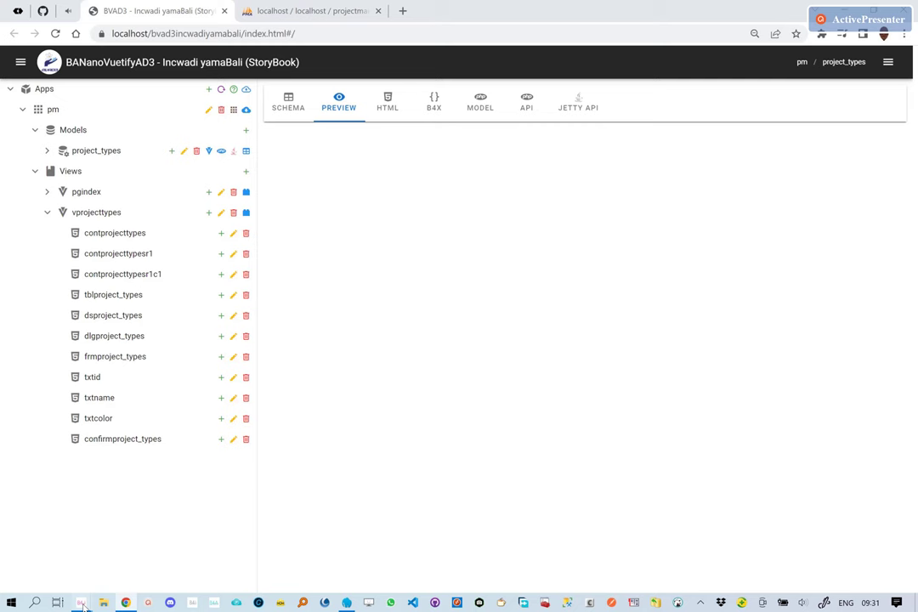
- Switch to the BVAD3Code project in B4J and reset its window layout
{"action": "mouse_move", "coordinate": [82, 605]}
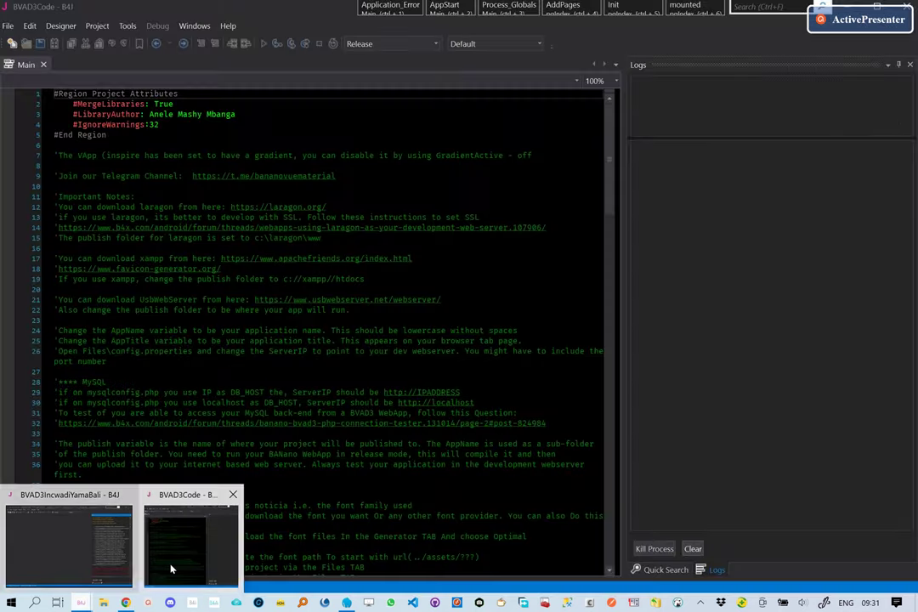
{"action": "left_click", "coordinate": [170, 569]}
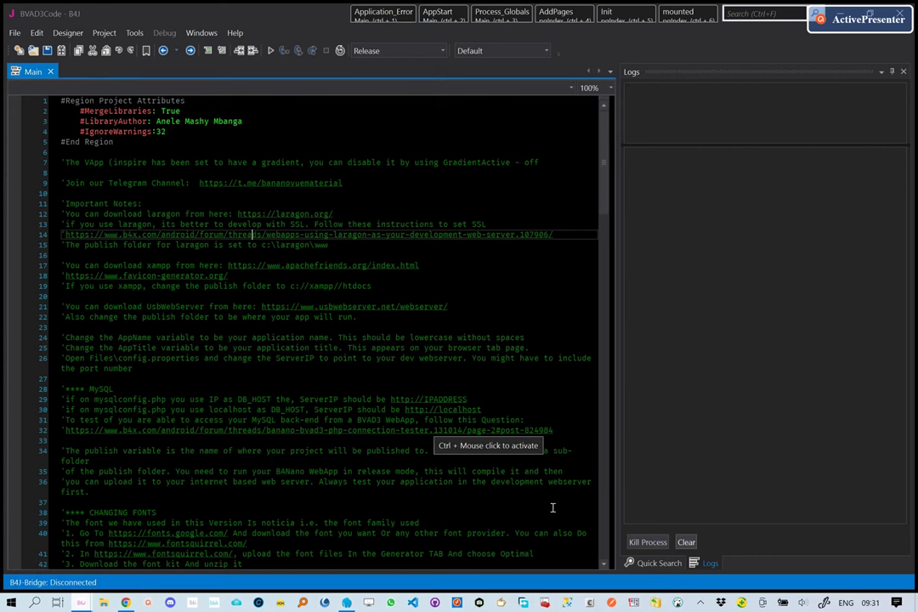
{"action": "left_click", "coordinate": [201, 33]}
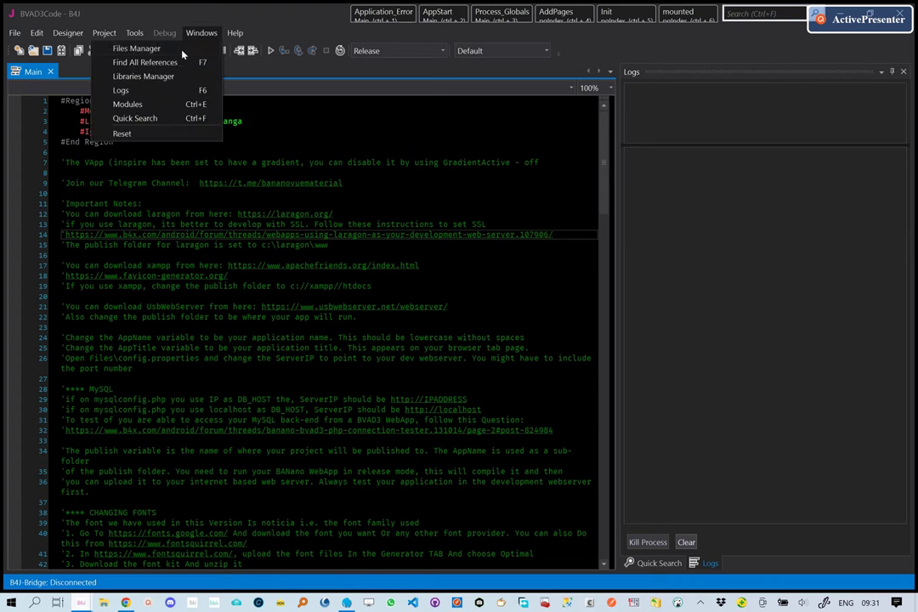
{"action": "left_click", "coordinate": [145, 134]}
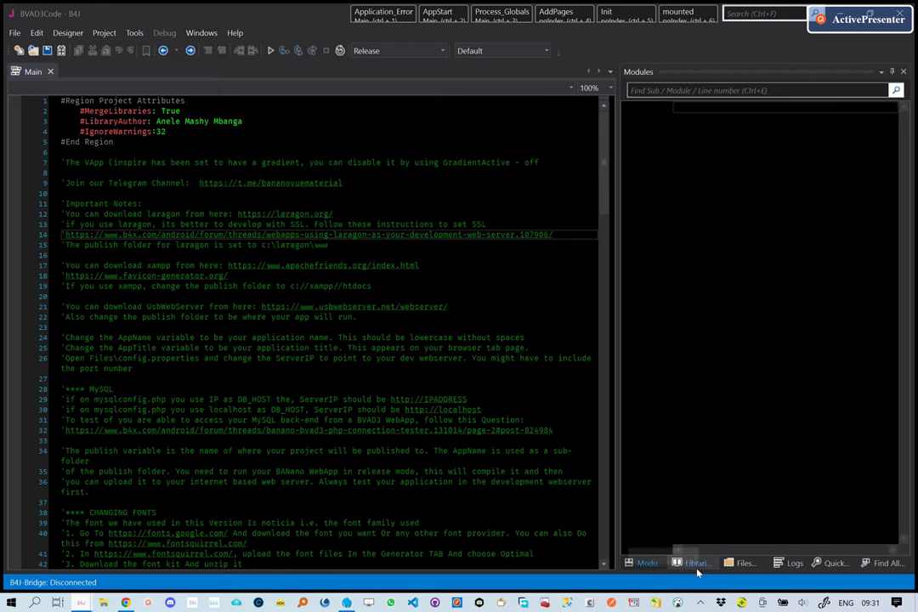
- Check the BVAD3Code project's referenced libraries and modules, then run it in Release mode
{"action": "left_click", "coordinate": [696, 566]}
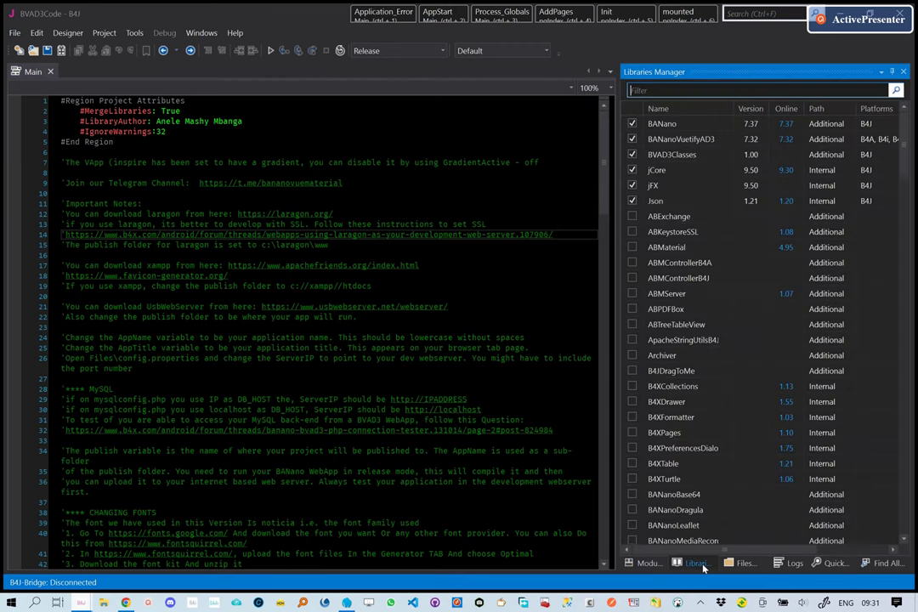
{"action": "left_click", "coordinate": [646, 564]}
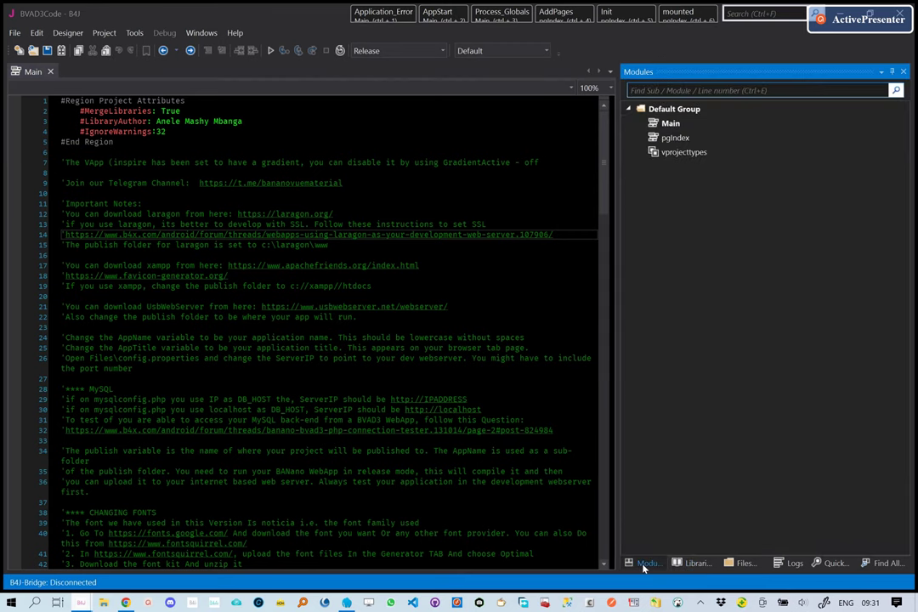
{"action": "left_click", "coordinate": [271, 51]}
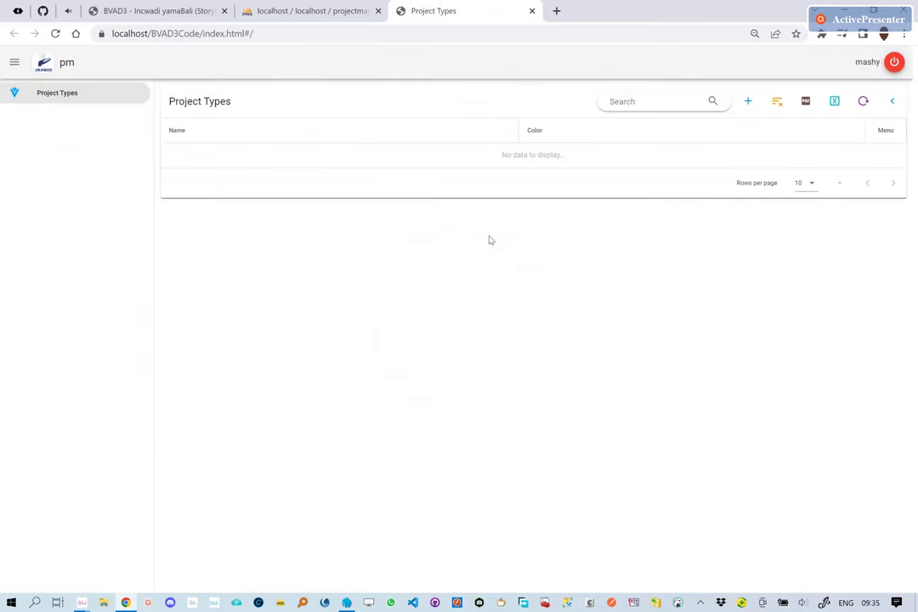
- Add a project type named New Website with the color green and save it
{"action": "left_click", "coordinate": [749, 102]}
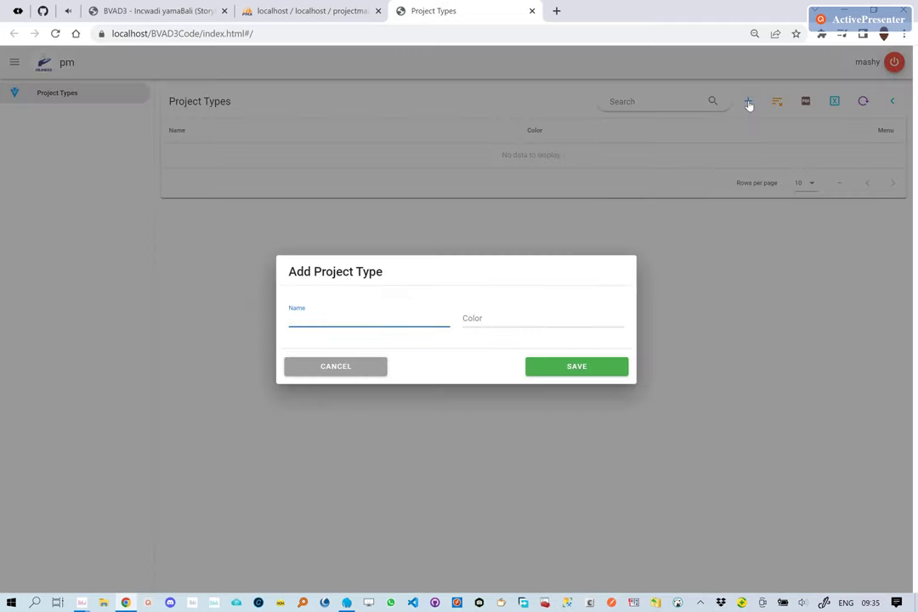
{"action": "type", "text": "New web"}
{"action": "key", "text": "BackSpace"}
{"action": "type", "text": "Website"}
{"action": "key", "text": "Tab"}
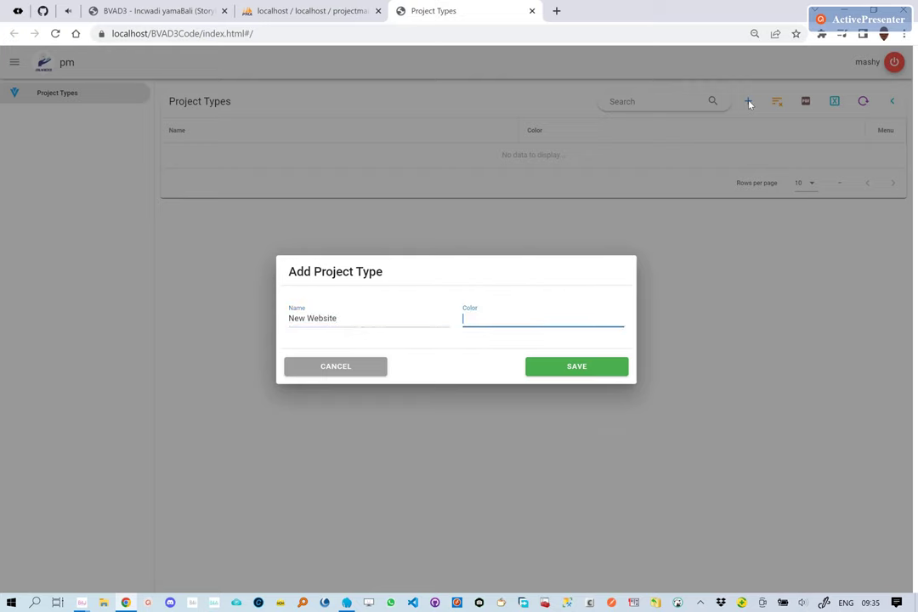
{"action": "type", "text": "green"}
{"action": "left_click", "coordinate": [586, 370]}
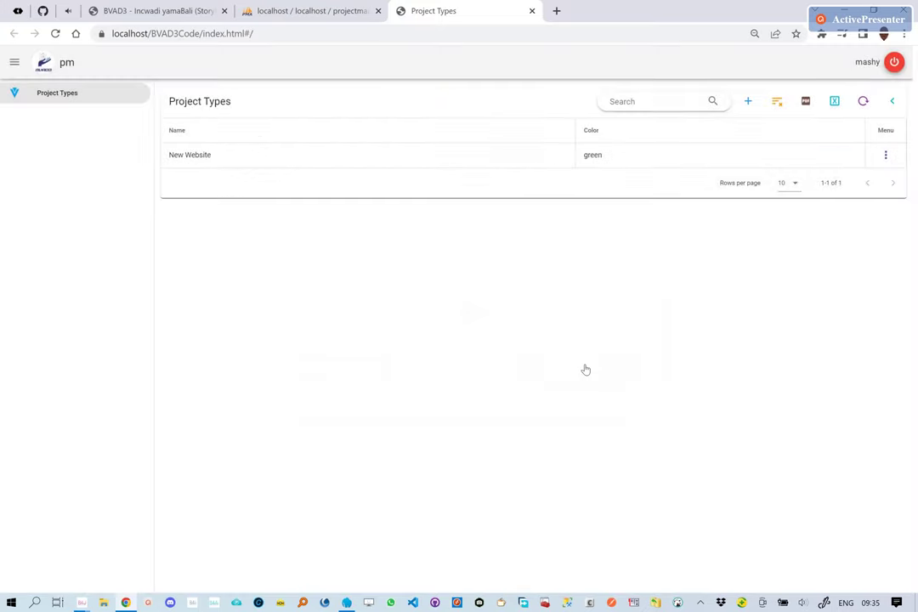
- Add a project type named Website Update with the color orange and save it
{"action": "left_click", "coordinate": [748, 110]}
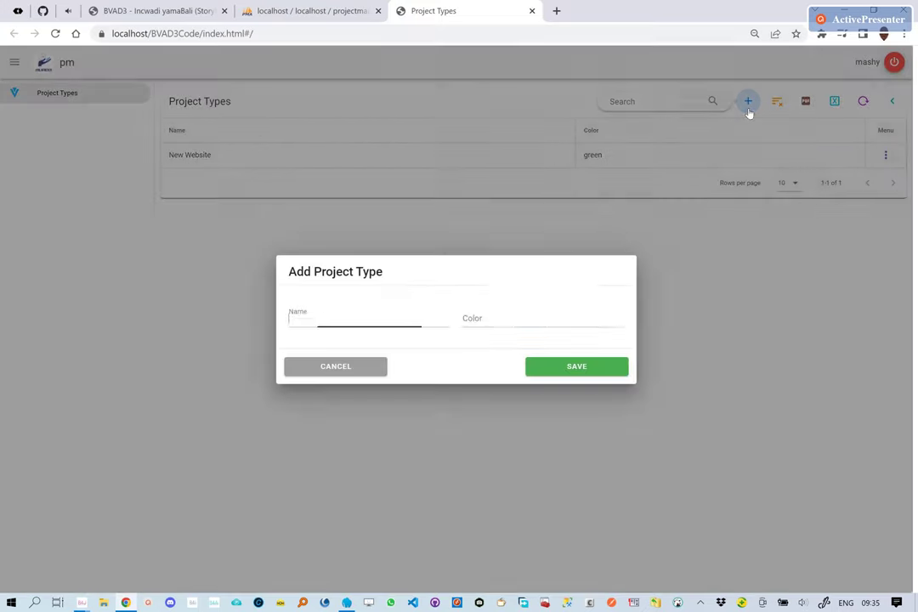
{"action": "type", "text": "Website Update"}
{"action": "key", "text": "Tab"}
{"action": "type", "text": "orange"}
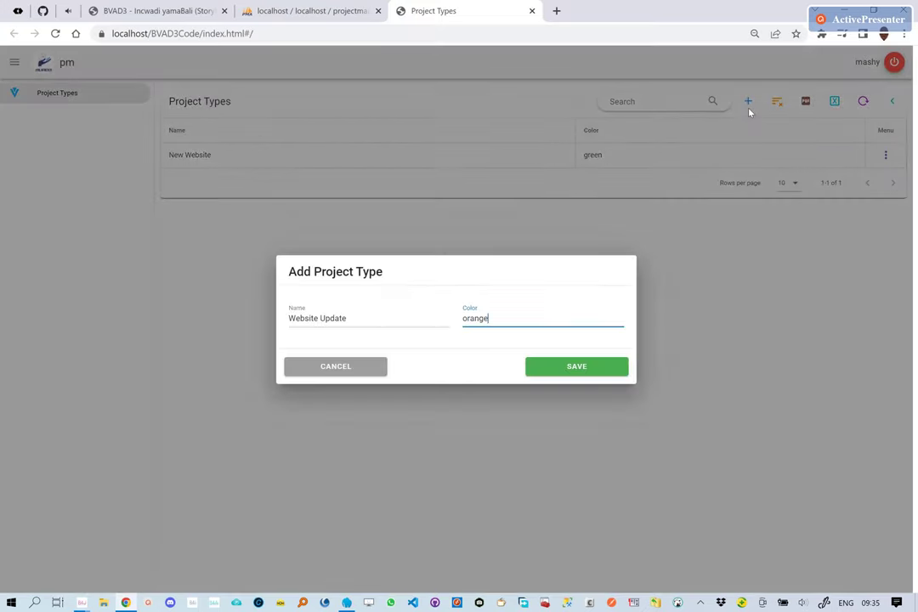
{"action": "left_click", "coordinate": [589, 369]}
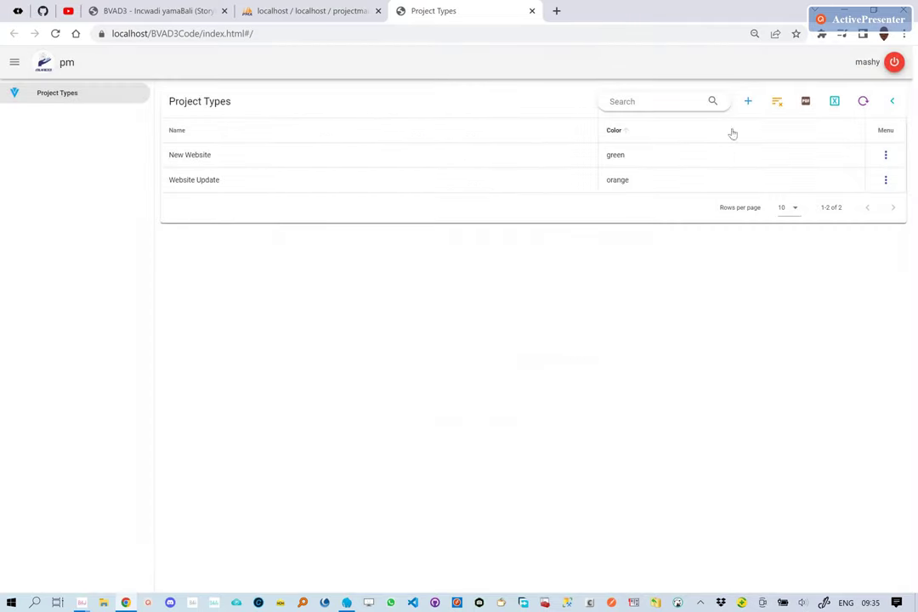
- Add a project type named Website Speed with the color cyan and save it
{"action": "left_click", "coordinate": [747, 106]}
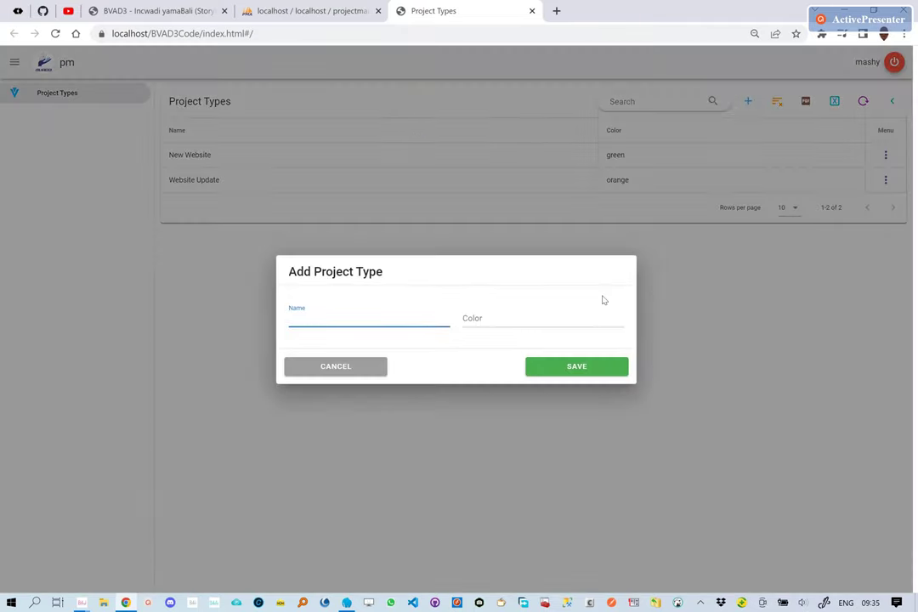
{"action": "type", "text": "Websote"}
{"action": "type", "text": "te Speed"}
{"action": "key", "text": "Tab"}
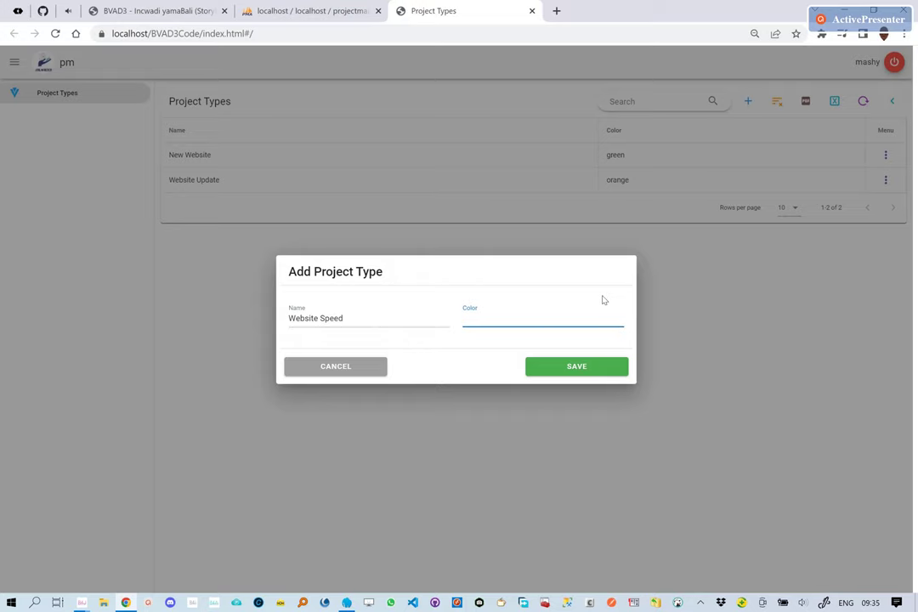
{"action": "type", "text": "cyan"}
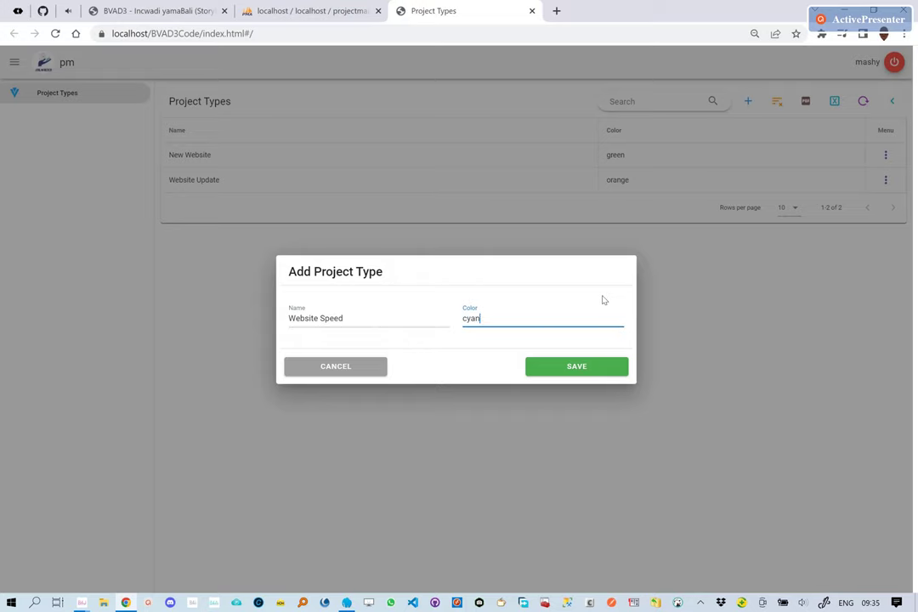
{"action": "left_click", "coordinate": [589, 369]}
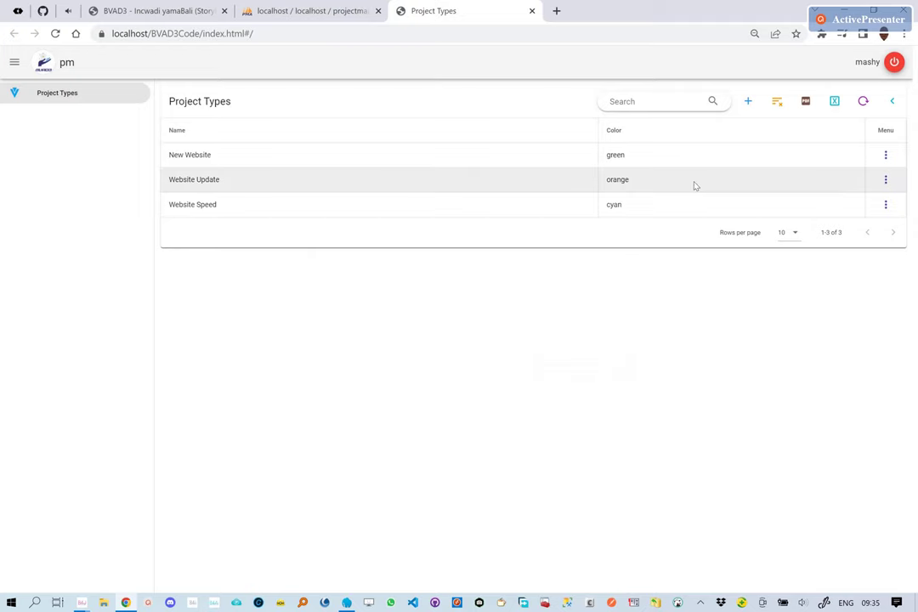
- Add a project type named Website Enhancements with the color pink and save it
{"action": "left_click", "coordinate": [748, 104]}
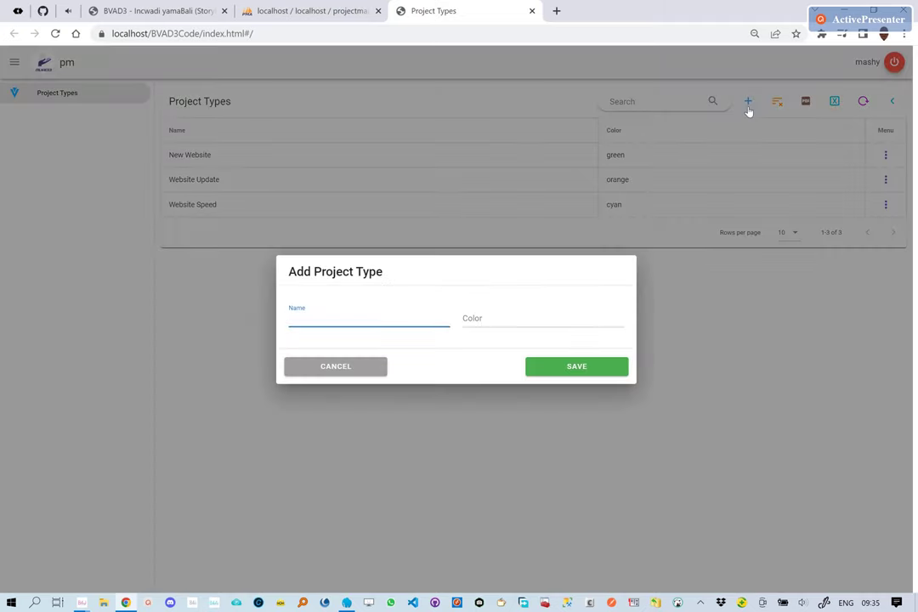
{"action": "type", "text": "Website Enhancements"}
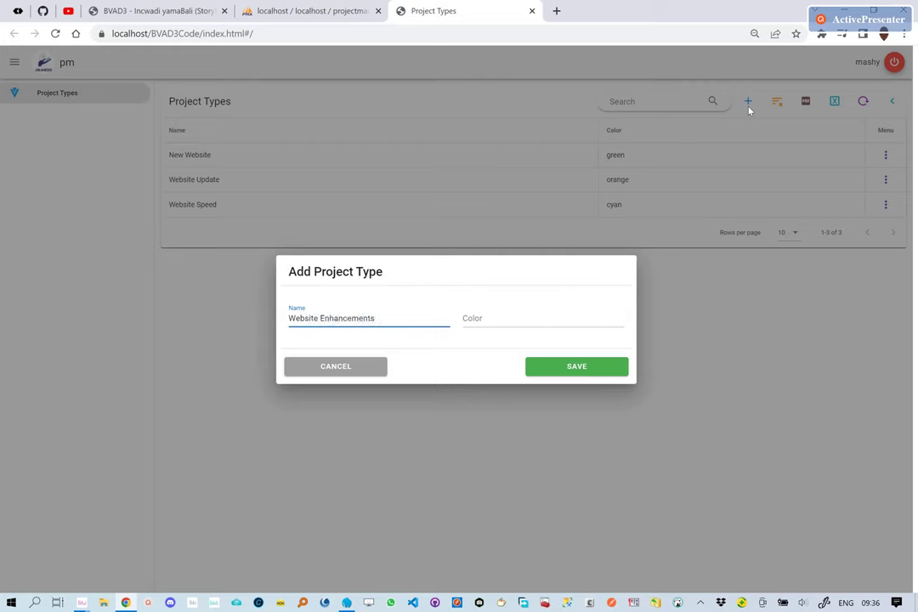
{"action": "left_click", "coordinate": [574, 319]}
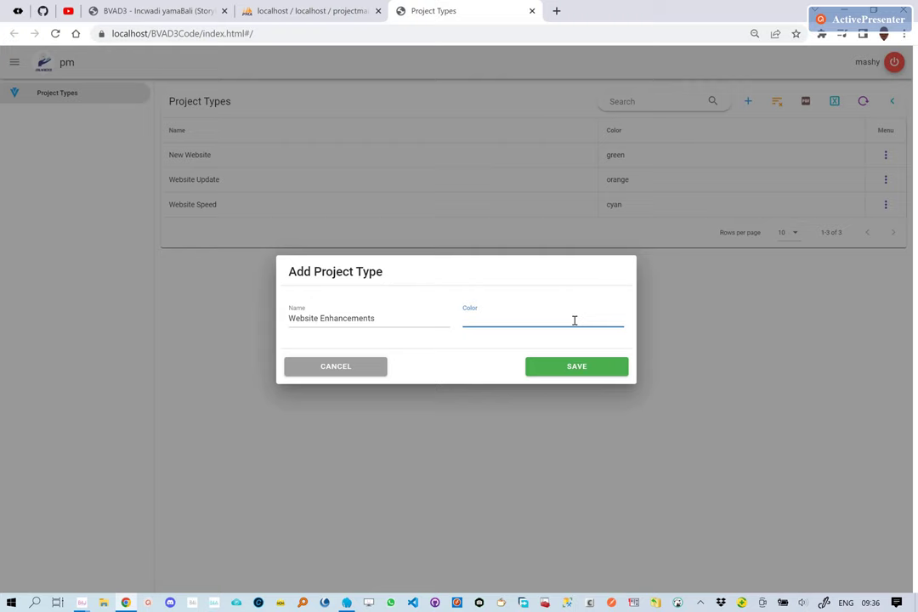
{"action": "type", "text": "pink"}
{"action": "left_click", "coordinate": [589, 367]}
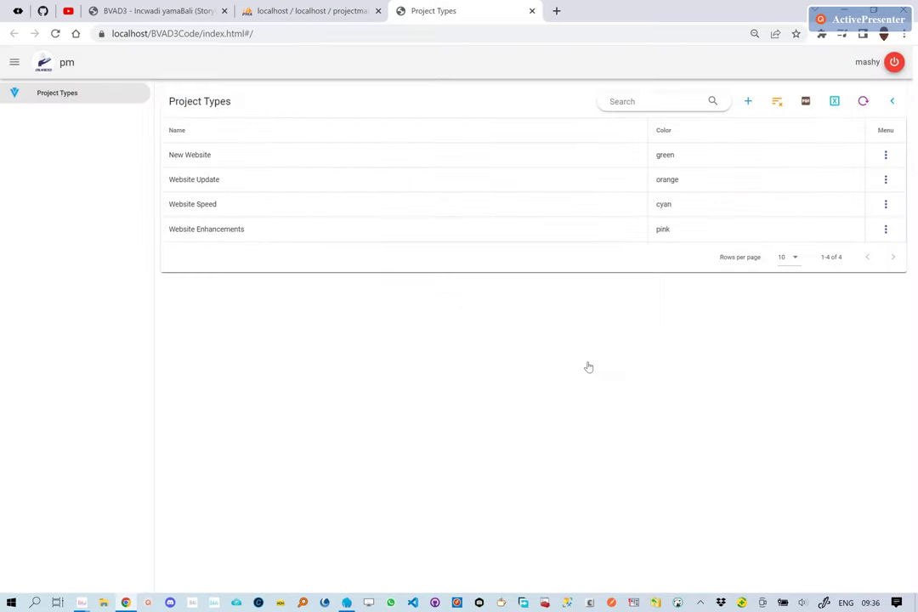
- Add a project type named Another Website with the color brown and save it
{"action": "left_click", "coordinate": [749, 102]}
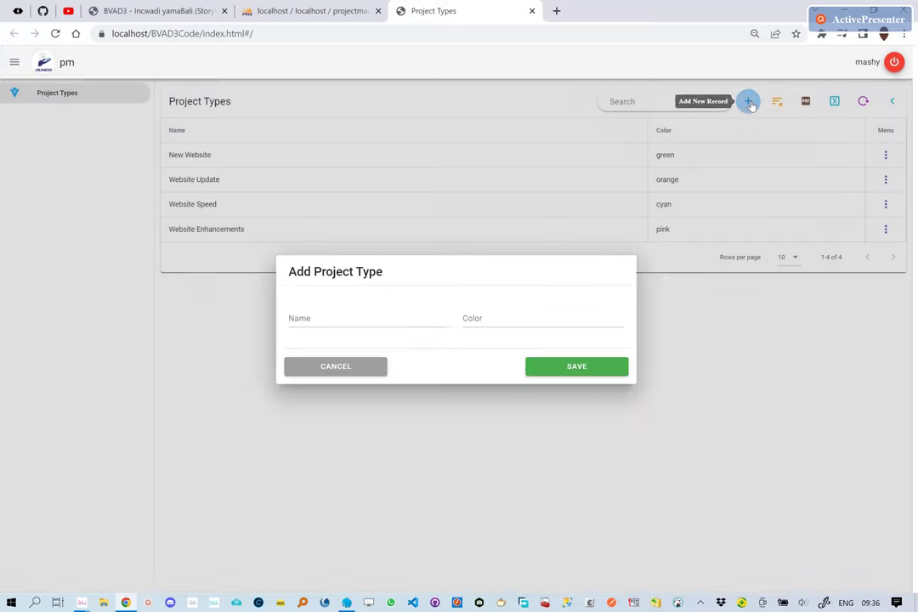
{"action": "type", "text": "Another"}
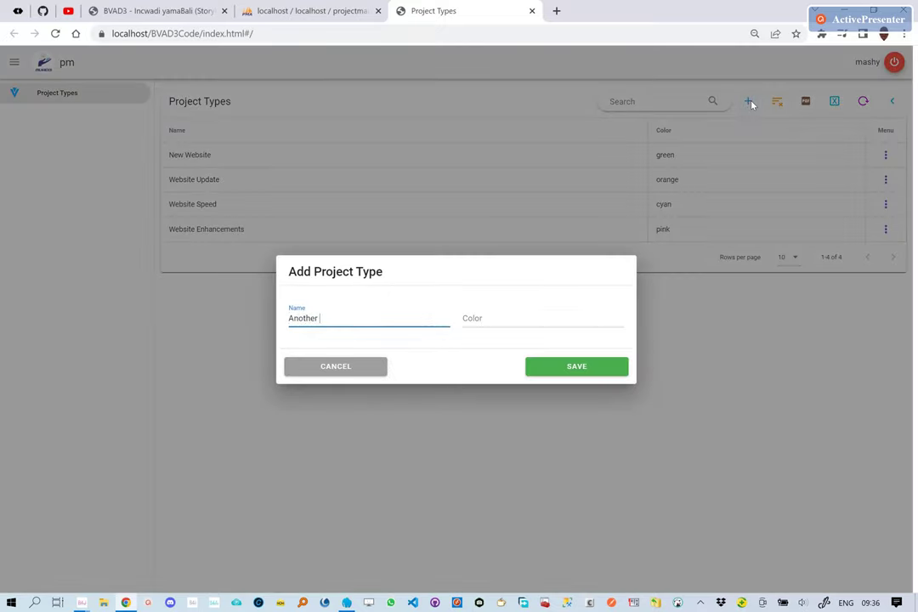
{"action": "type", "text": " tes"}
{"action": "key", "text": "BackSpace"}
{"action": "key", "text": "BackSpace"}
{"action": "type", "text": "Website"}
{"action": "key", "text": "Tab"}
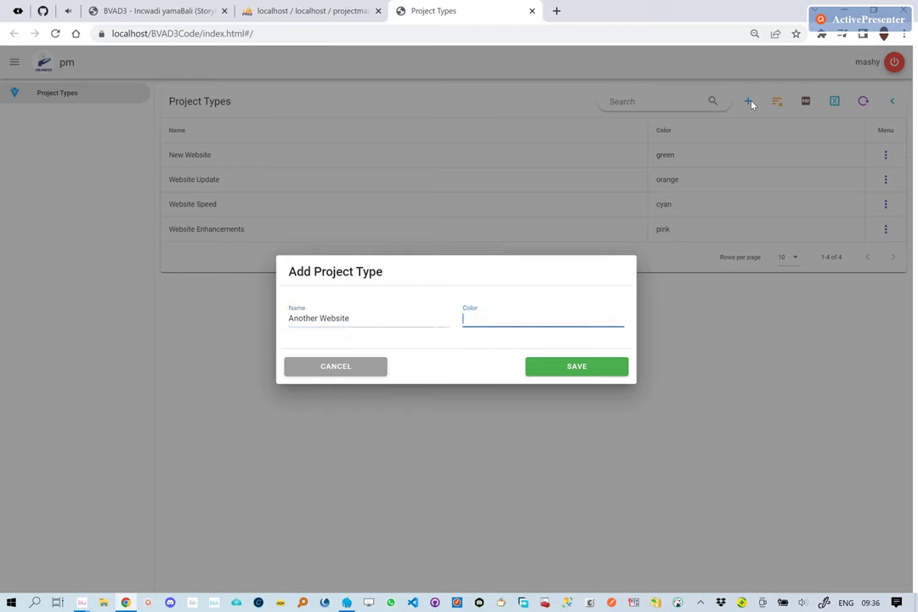
{"action": "type", "text": "brown"}
{"action": "left_click", "coordinate": [595, 365]}
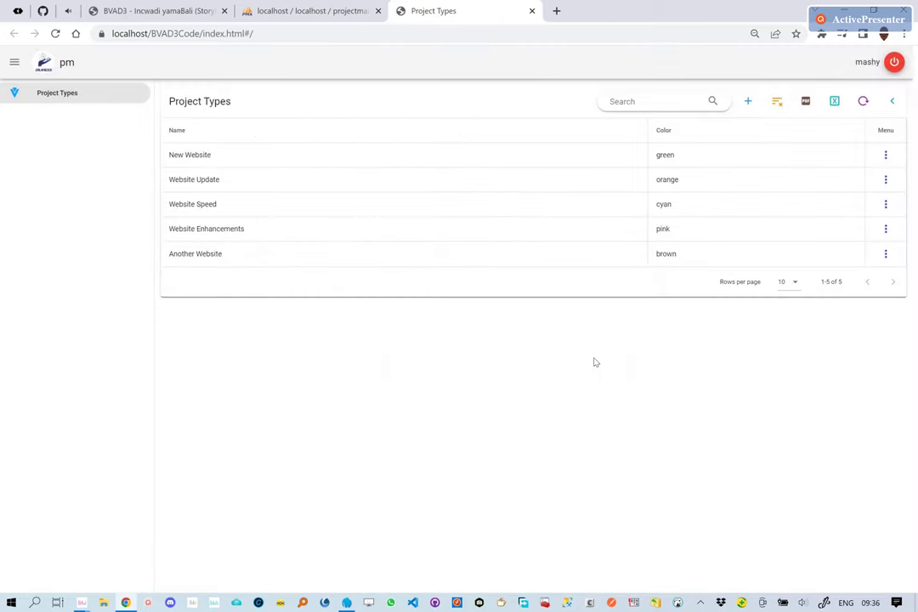
- Rename the Another Website project type as Another Website on Another Server and update the record
{"action": "left_click", "coordinate": [886, 254]}
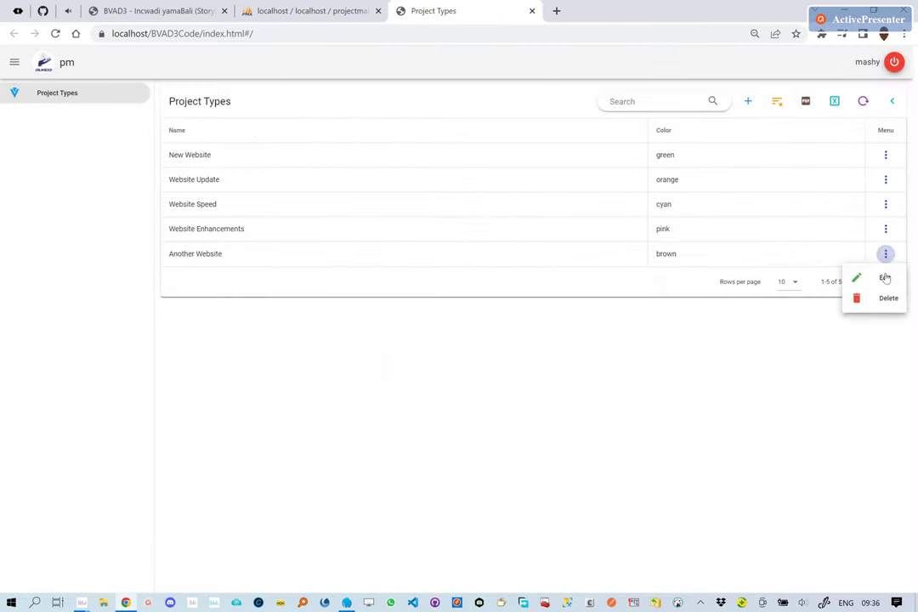
{"action": "left_click", "coordinate": [885, 278]}
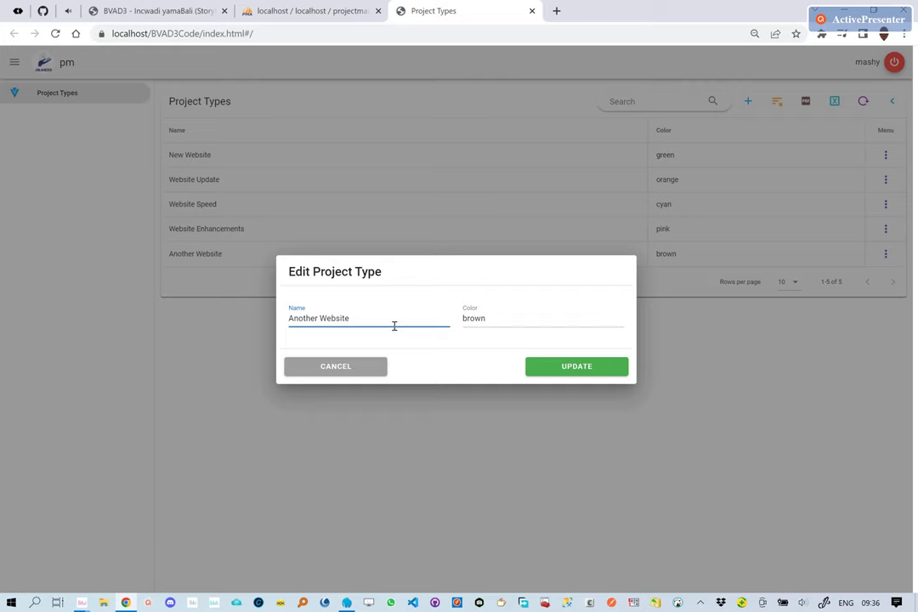
{"action": "type", "text": "on Another Server"}
{"action": "left_click", "coordinate": [565, 368]}
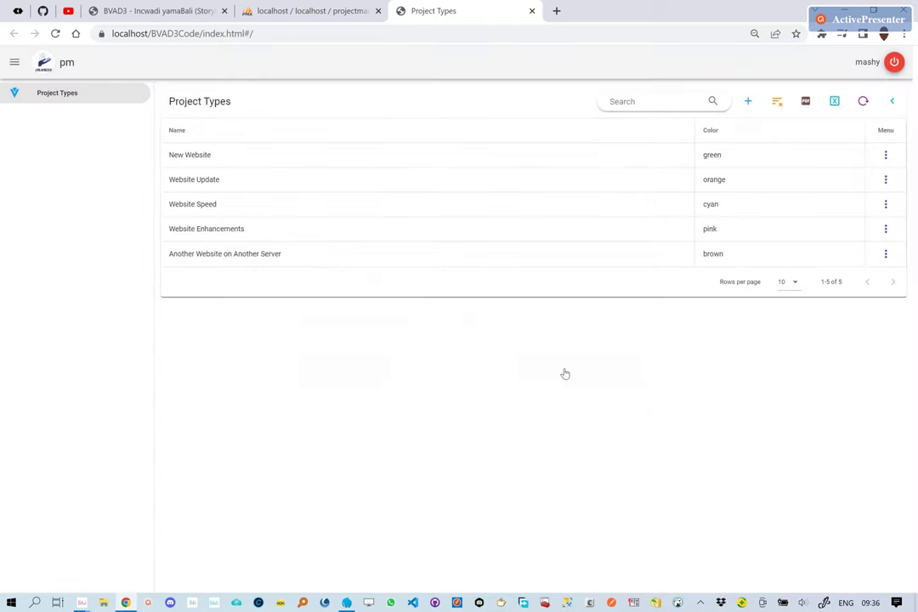
- Set the color of the Another Website on Another Server project type to purple and update the record
{"action": "left_click", "coordinate": [885, 255]}
{"action": "left_click", "coordinate": [884, 283]}
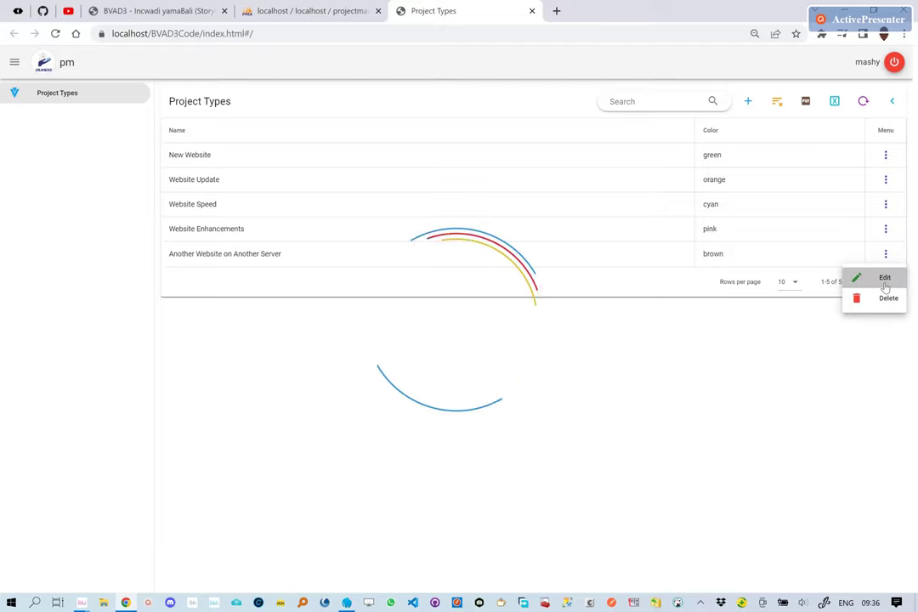
{"action": "left_click", "coordinate": [547, 326]}
{"action": "key", "text": "ctrl+a"}
{"action": "type", "text": "p"}
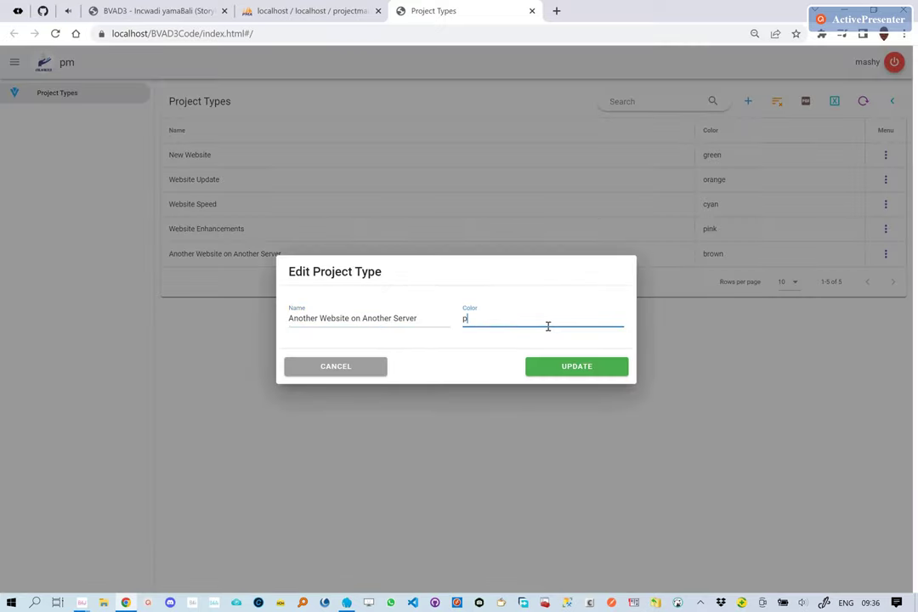
{"action": "type", "text": "ro"}
{"action": "key", "text": "BackSpace"}
{"action": "key", "text": "BackSpace"}
{"action": "type", "text": "urple"}
{"action": "left_click", "coordinate": [570, 367]}
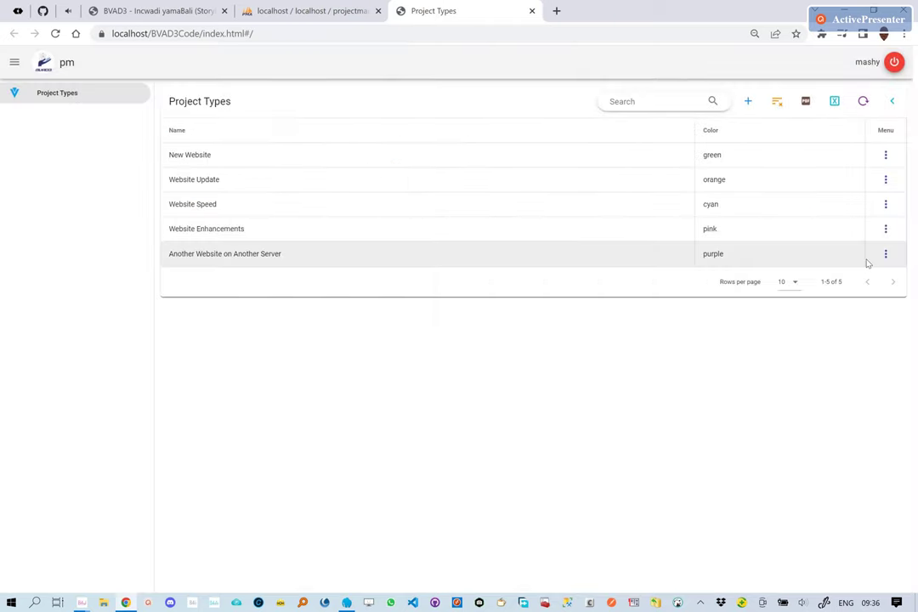
- Delete the Another Website on Another Server project type and refresh the project types list
{"action": "left_click", "coordinate": [886, 253]}
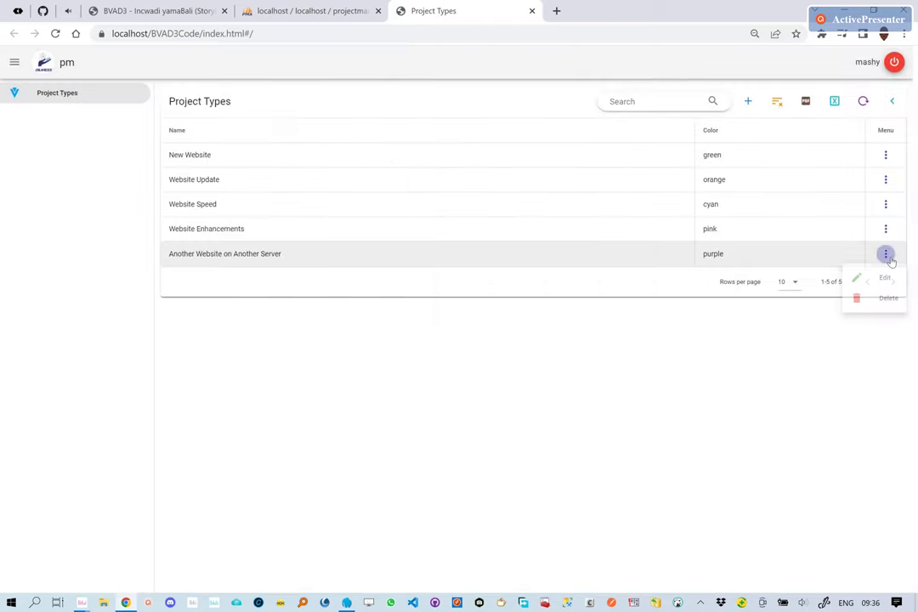
{"action": "left_click", "coordinate": [882, 306]}
{"action": "left_click", "coordinate": [591, 364]}
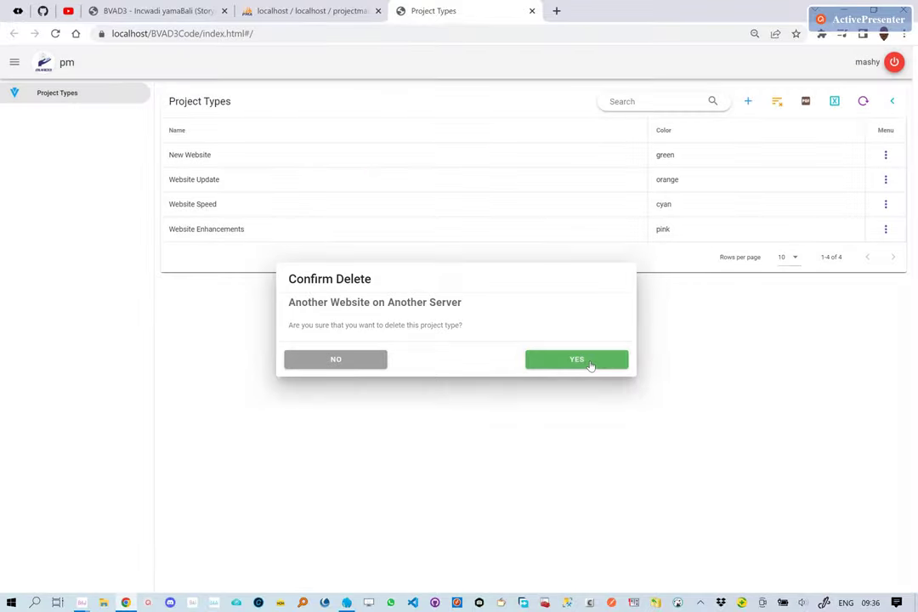
{"action": "left_click", "coordinate": [863, 102]}
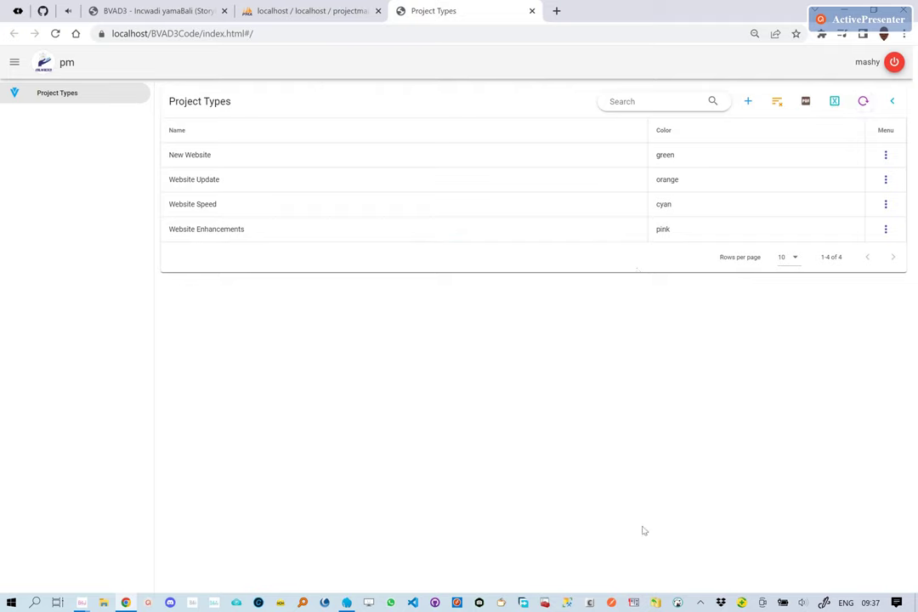
{"action": "left_click", "coordinate": [700, 603]}
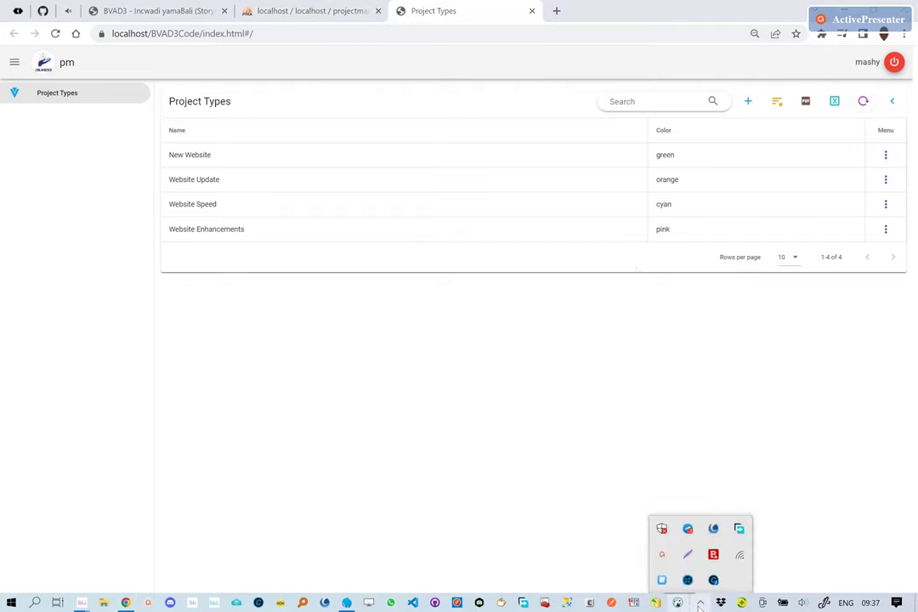